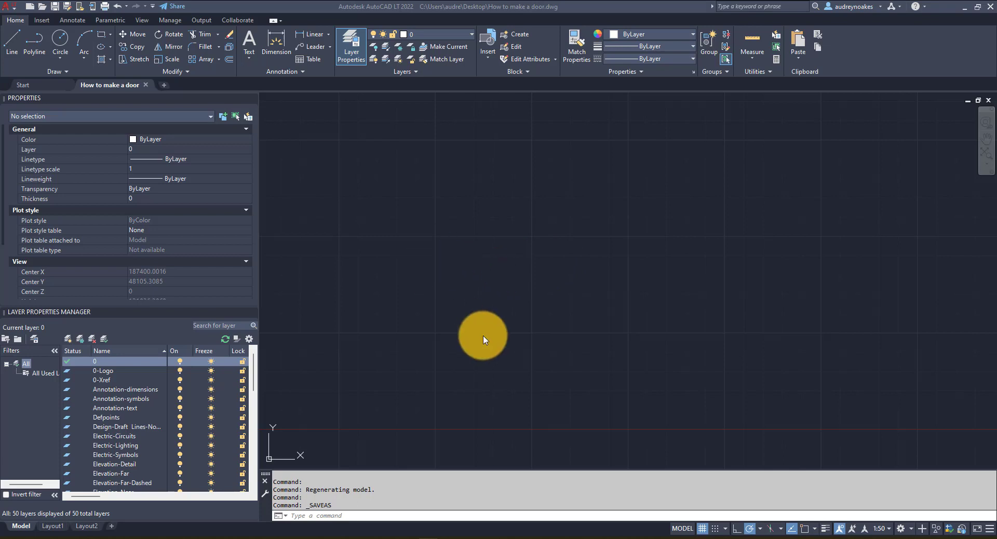
Step: Start a new polyline with the PL command in the empty drawing
{"action": "left_click", "coordinate": [493, 306]}
{"action": "type", "text": "pl"}
{"action": "scroll", "coordinate": [493, 306], "scroll_direction": "up", "scroll_amount": 5}
{"action": "key", "text": "Return"}
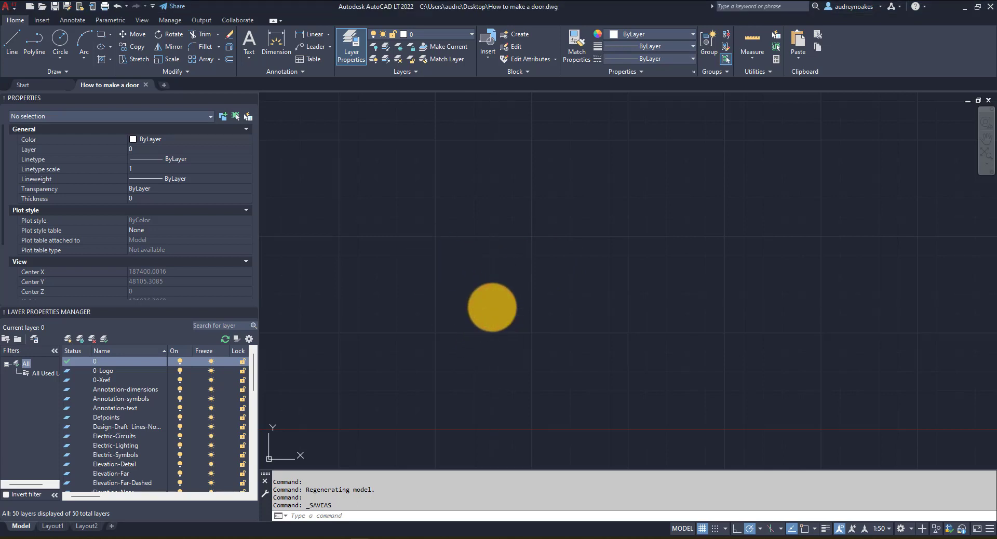
Step: Draw a closed 50 × 150 jamb rectangle, snapping back to the start corner with Object Snap
{"action": "left_click", "coordinate": [478, 285]}
{"action": "scroll", "coordinate": [491, 285], "scroll_direction": "up", "scroll_amount": 5}
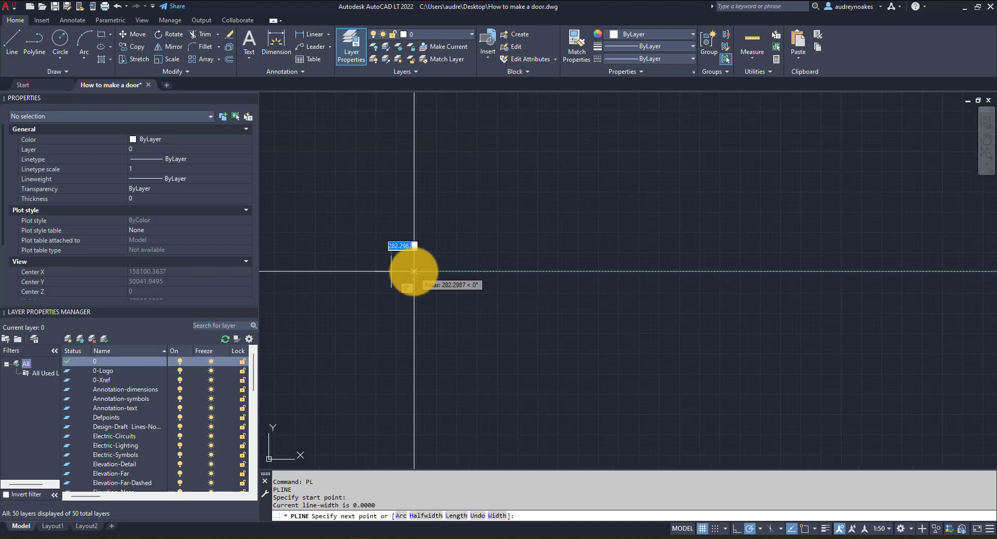
{"action": "key", "text": "Return"}
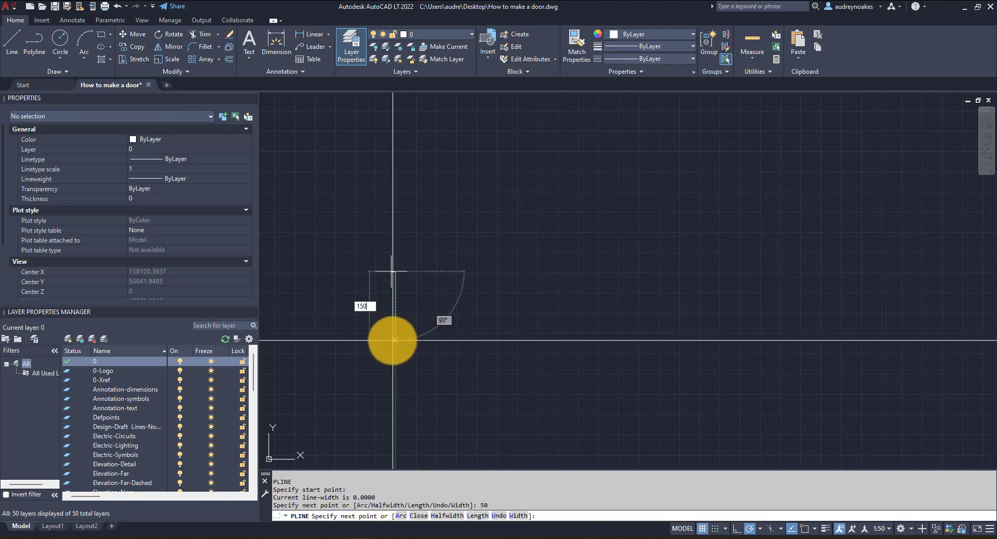
{"action": "type", "text": "150"}
{"action": "key", "text": "Return"}
{"action": "scroll", "coordinate": [384, 322], "scroll_direction": "down", "scroll_amount": 3}
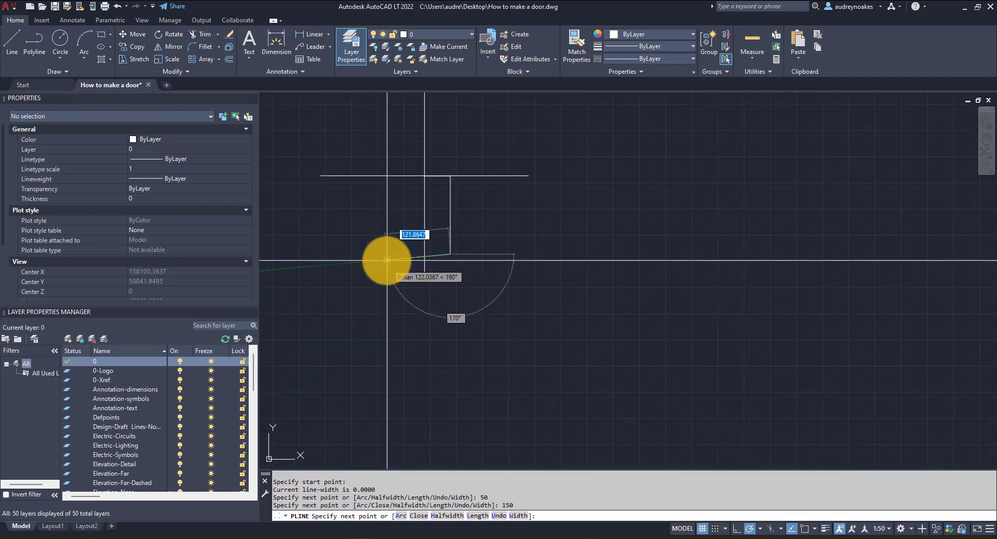
{"action": "type", "text": "50"}
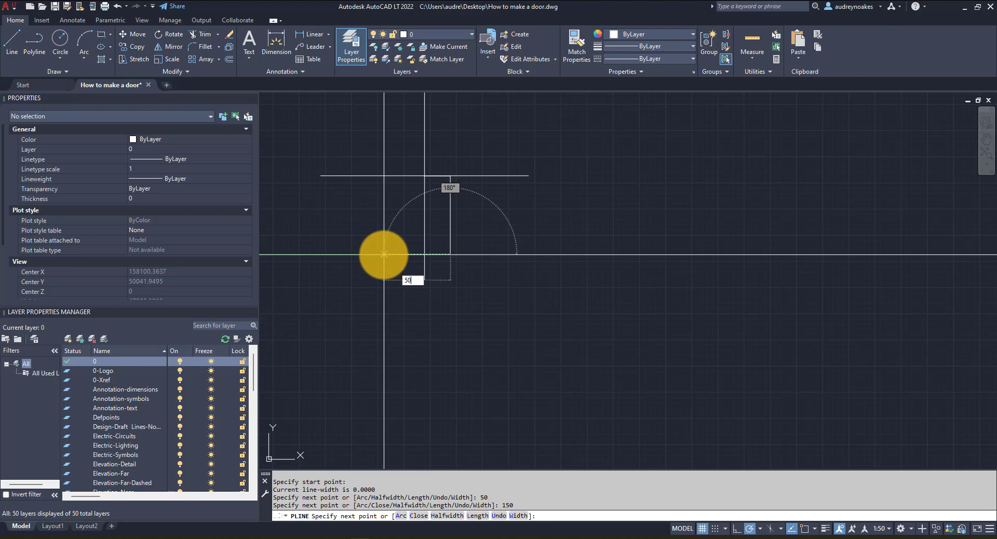
{"action": "key", "text": "Return"}
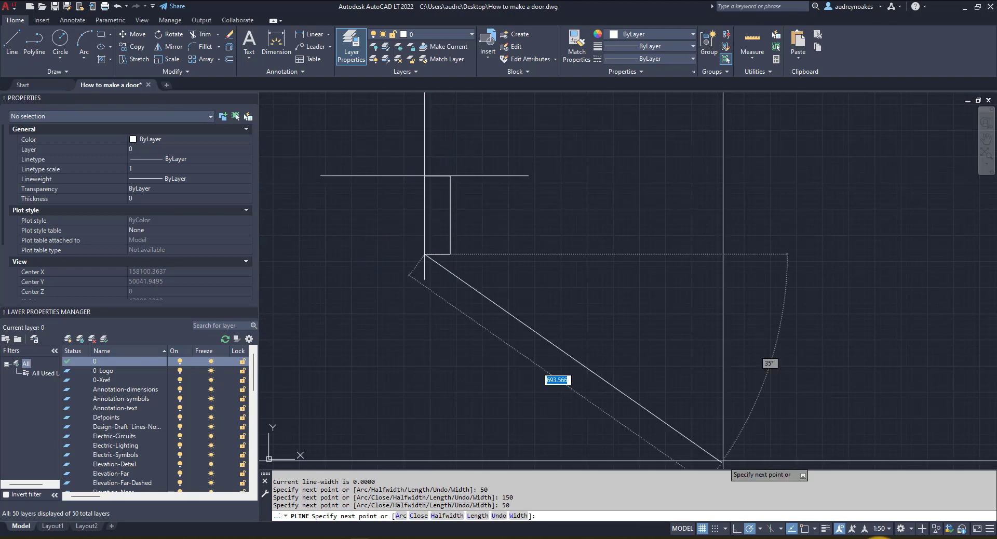
{"action": "left_click", "coordinate": [805, 529]}
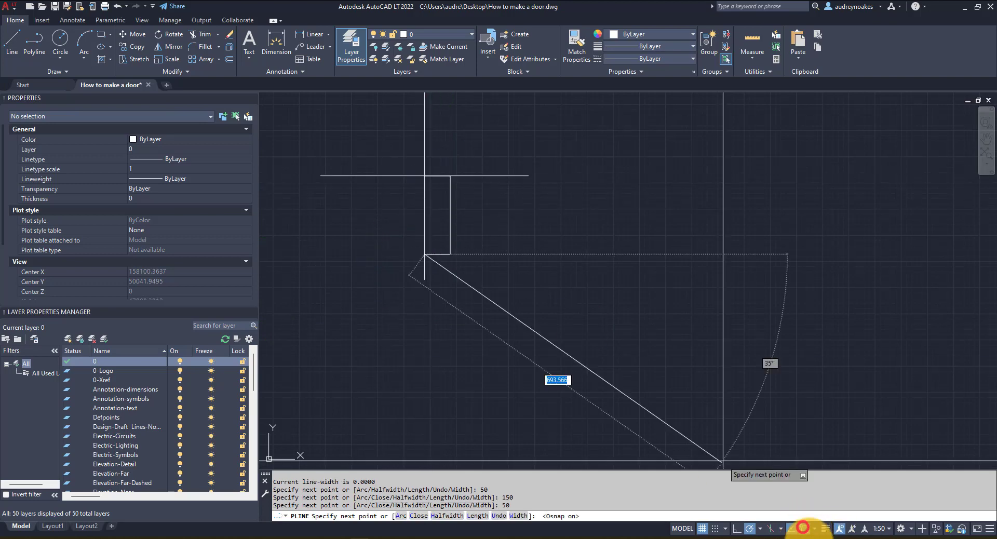
{"action": "left_click", "coordinate": [425, 176]}
{"action": "key", "text": "Return"}
Step: Recentre the view and window-select the jamb rectangle
{"action": "scroll", "coordinate": [494, 258], "scroll_direction": "down", "scroll_amount": 3}
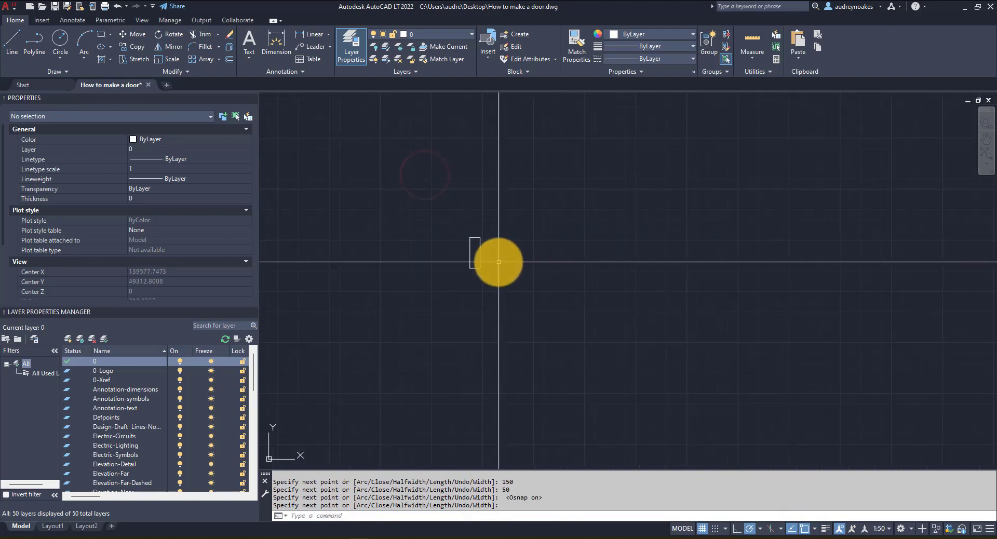
{"action": "scroll", "coordinate": [512, 234], "scroll_direction": "up", "scroll_amount": 3}
{"action": "middle_click_drag", "start_coordinate": [503, 207], "coordinate": [372, 290]}
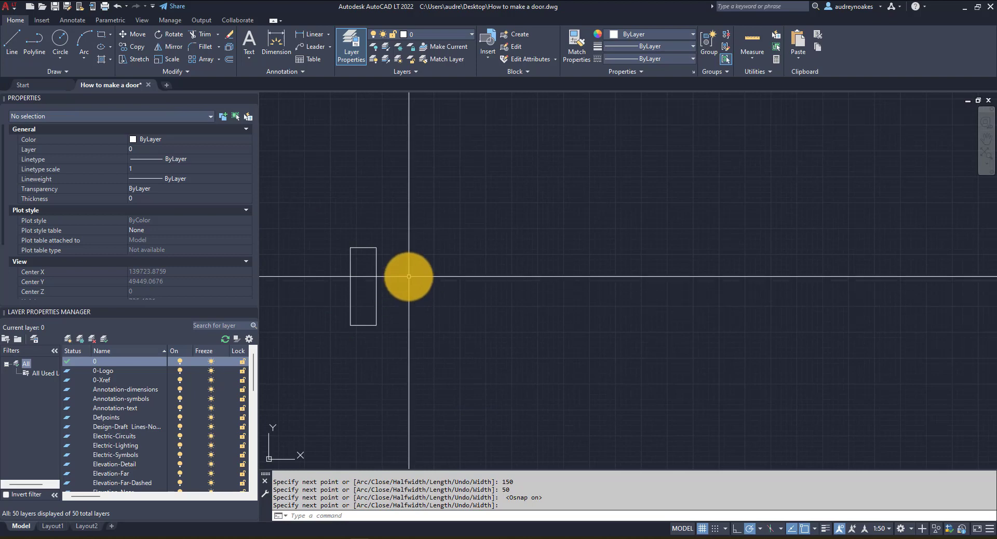
{"action": "left_click", "coordinate": [398, 274]}
{"action": "left_click", "coordinate": [363, 322]}
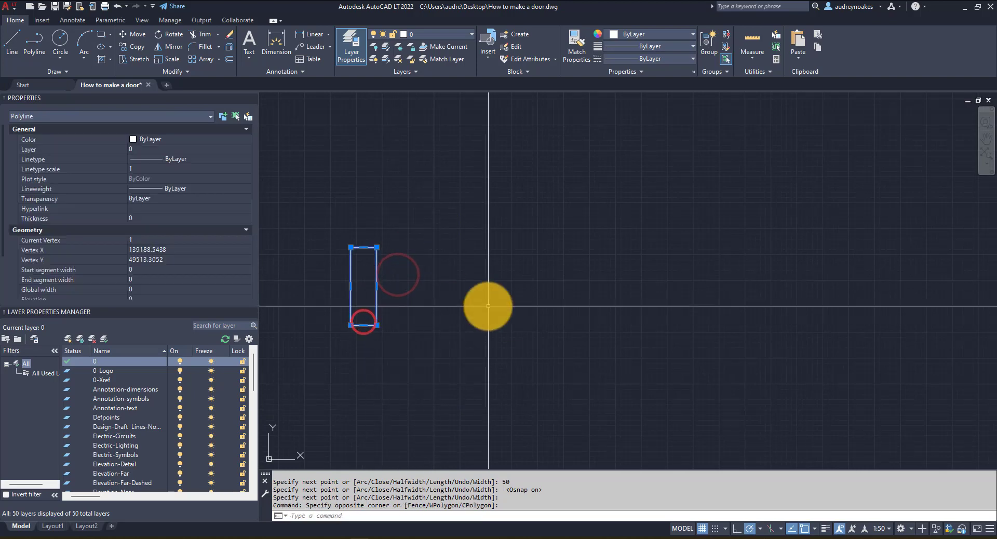
Step: Copy the jamb 950 units to the right from its bottom-left corner, then zoom out
{"action": "type", "text": "co"}
{"action": "key", "text": "Return"}
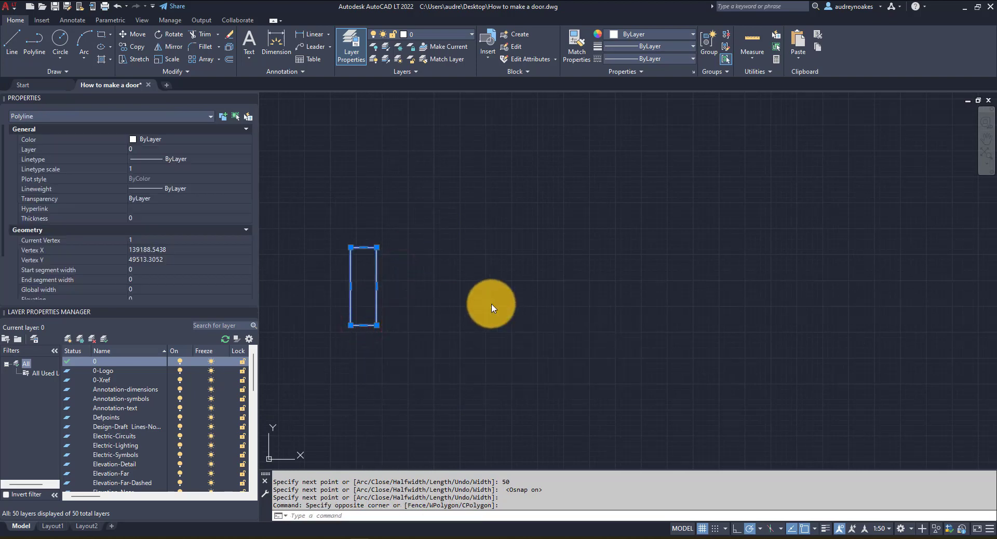
{"action": "left_click", "coordinate": [351, 326]}
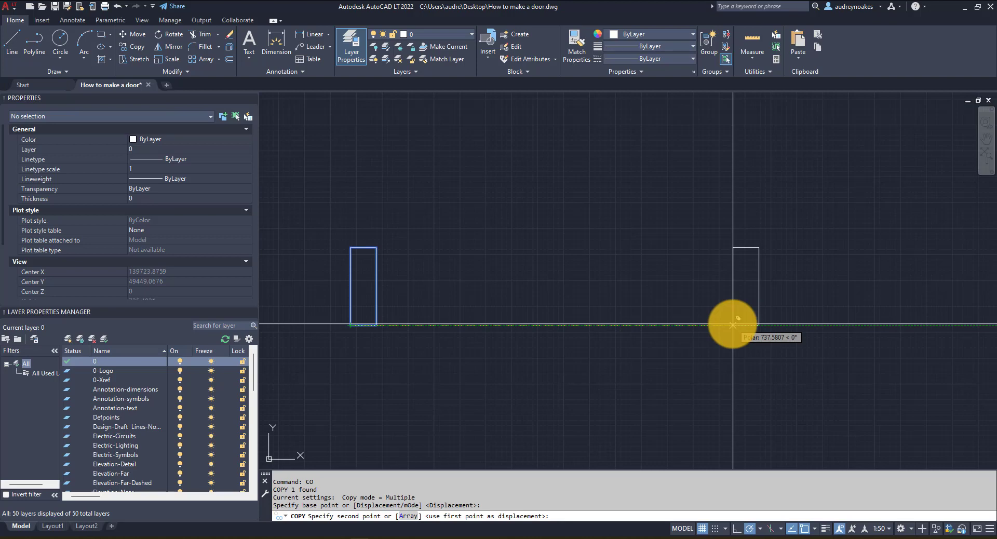
{"action": "type", "text": "950"}
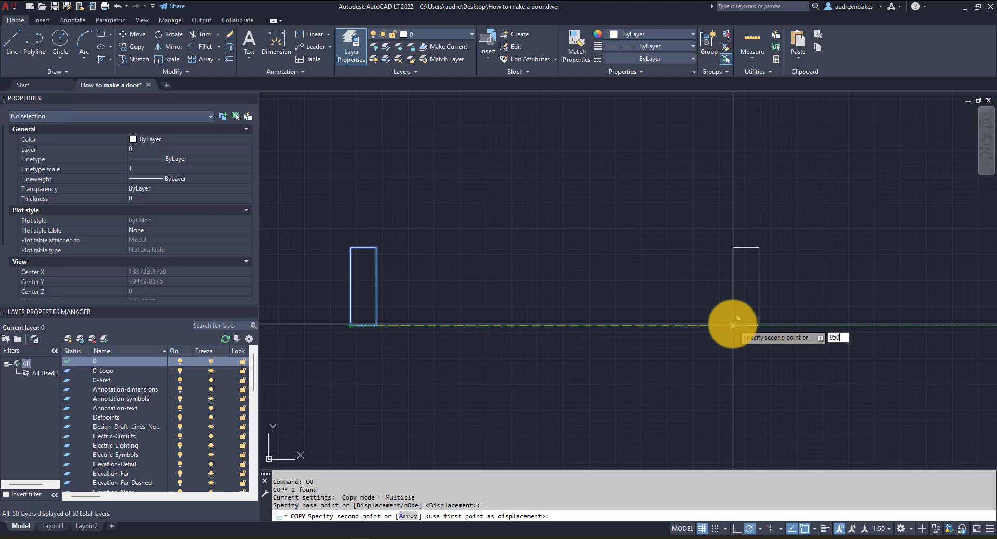
{"action": "key", "text": "Return"}
{"action": "key", "text": "Return"}
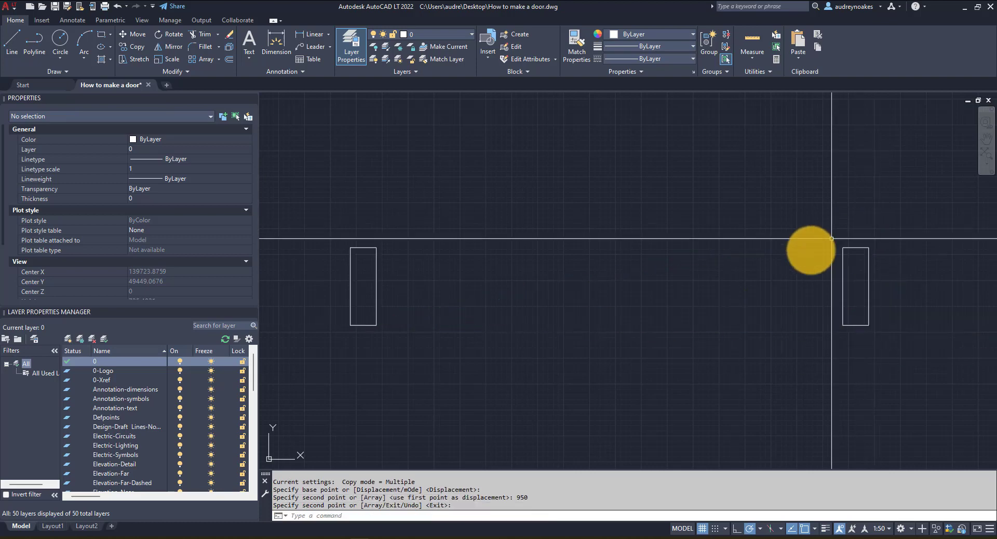
{"action": "scroll", "coordinate": [618, 202], "scroll_direction": "down", "scroll_amount": 4}
{"action": "middle_click_drag", "start_coordinate": [607, 201], "coordinate": [561, 328]}
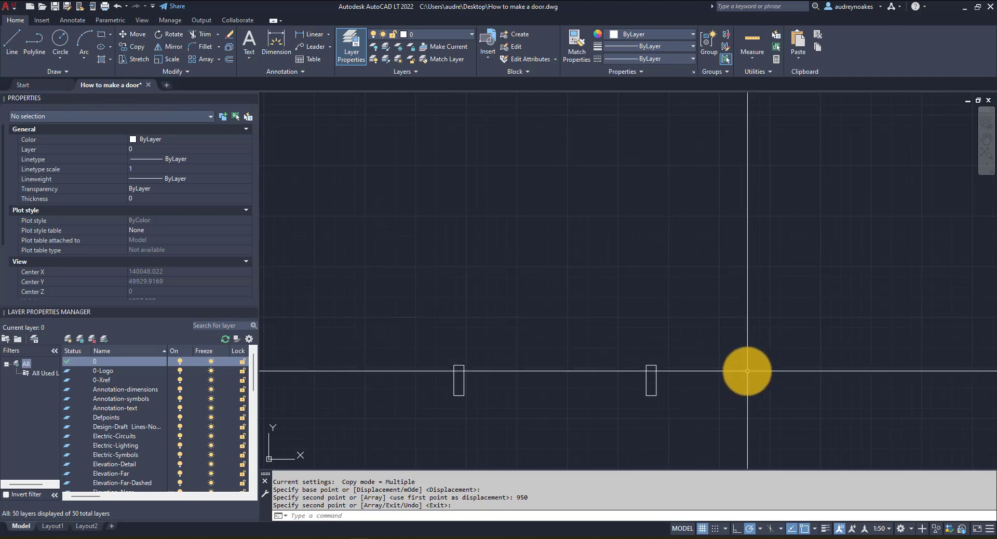
{"action": "middle_click_drag", "start_coordinate": [561, 378], "coordinate": [587, 272]}
{"action": "scroll", "coordinate": [587, 272], "scroll_direction": "down", "scroll_amount": 2}
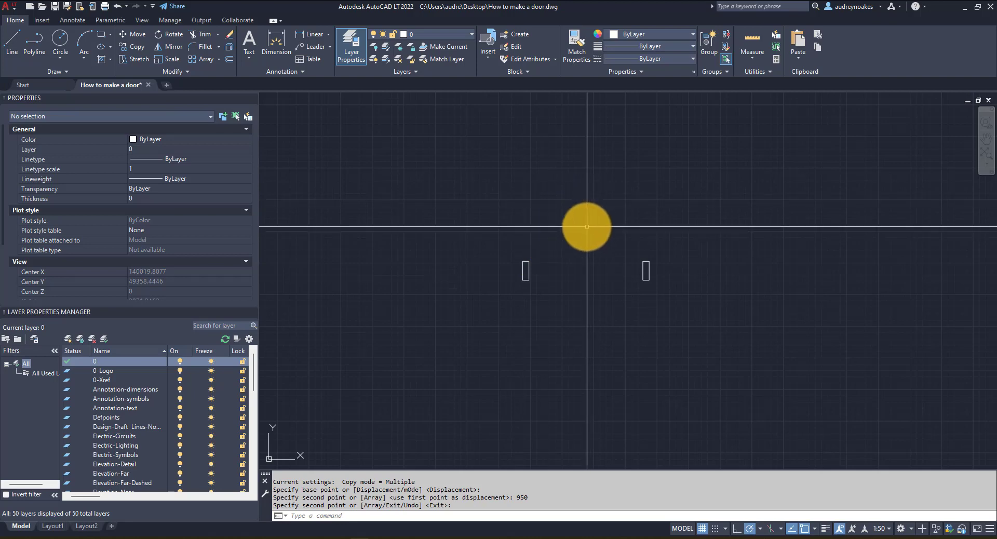
Step: Draw the door-leaf polyline from the left jamb: 900 up, 40 across, 900 down
{"action": "scroll", "coordinate": [545, 235], "scroll_direction": "up", "scroll_amount": 2}
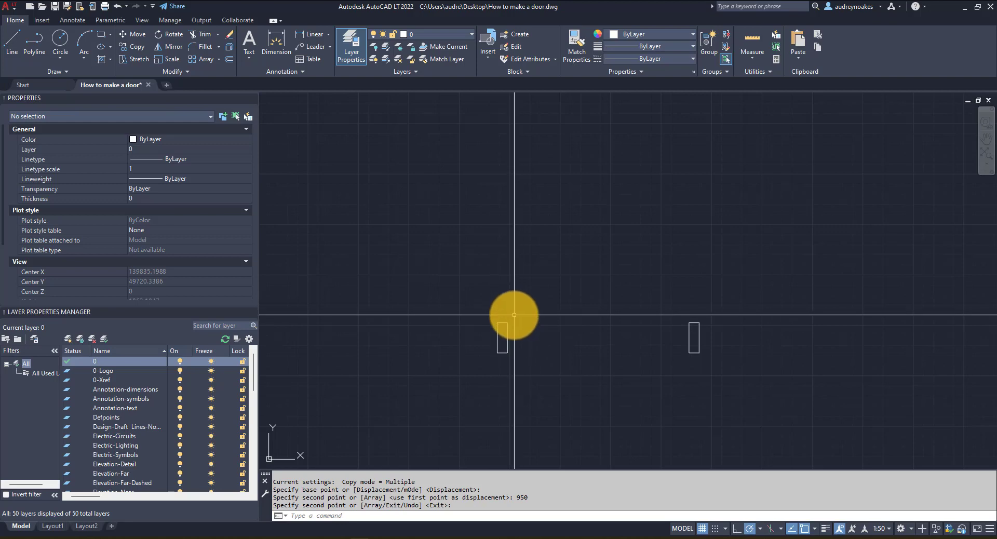
{"action": "type", "text": "l"}
{"action": "key", "text": "Return"}
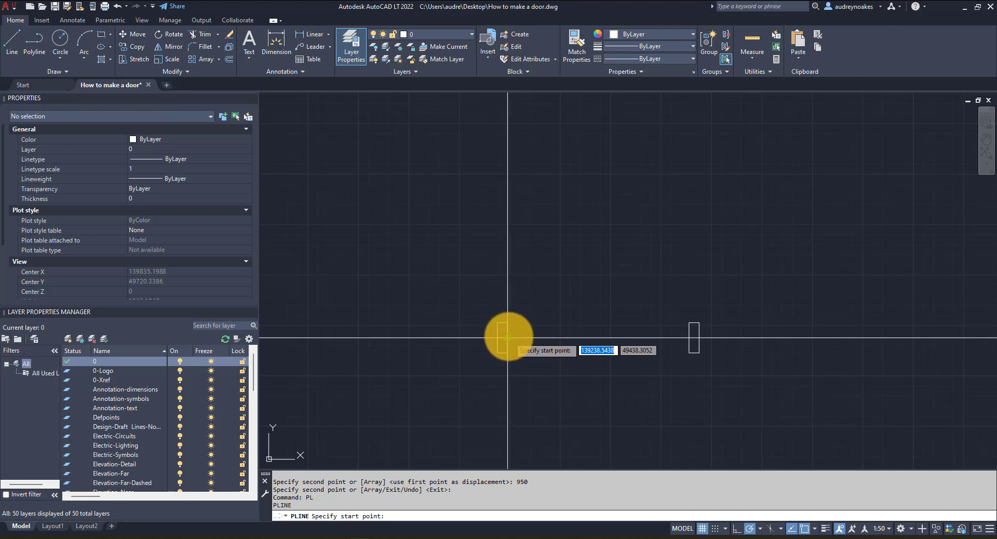
{"action": "left_click", "coordinate": [512, 337]}
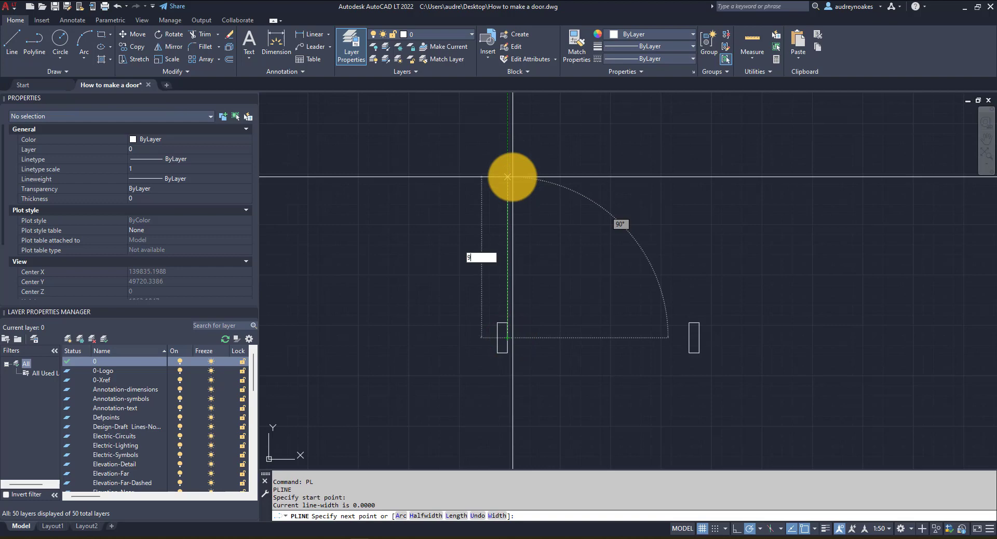
{"action": "key", "text": "Return"}
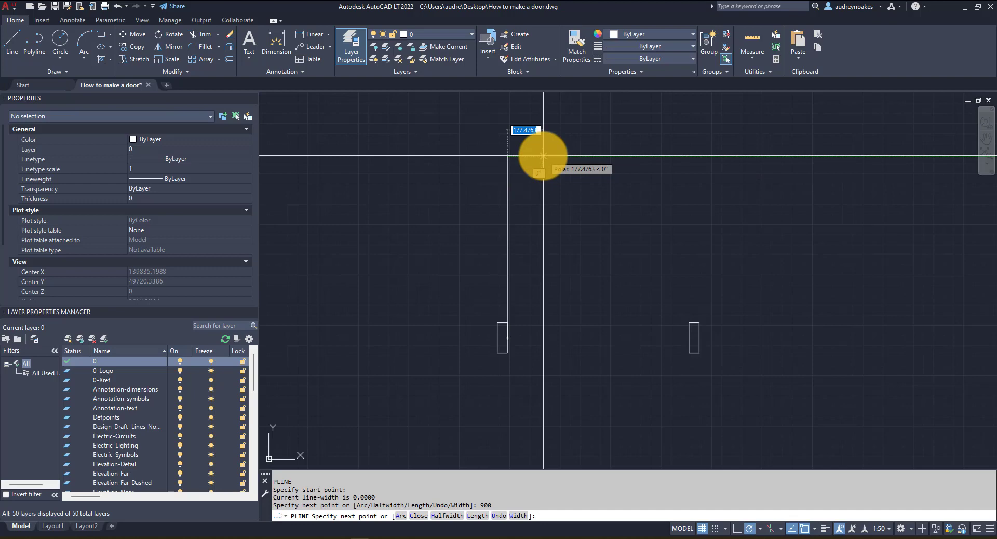
{"action": "key", "text": "Return"}
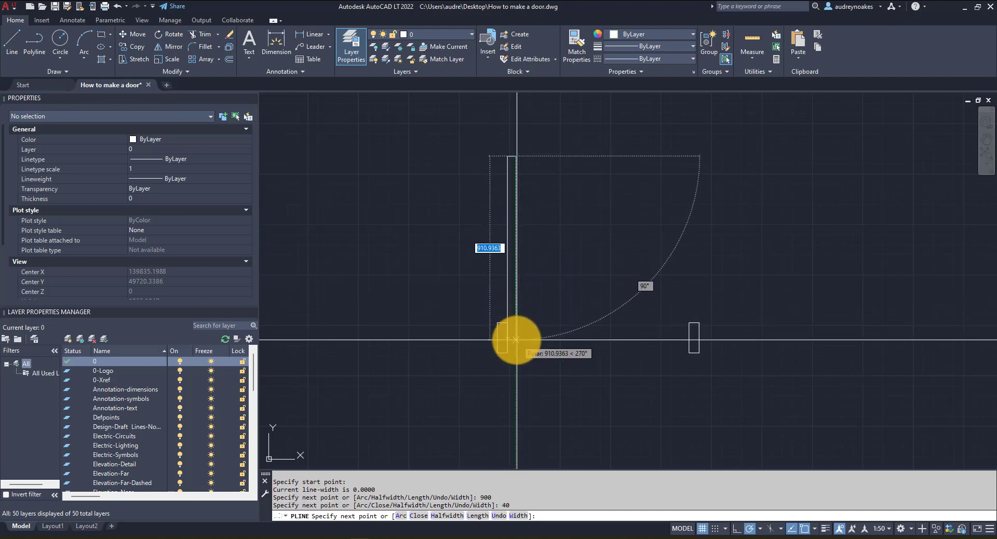
{"action": "type", "text": "9"}
{"action": "key", "text": "Return"}
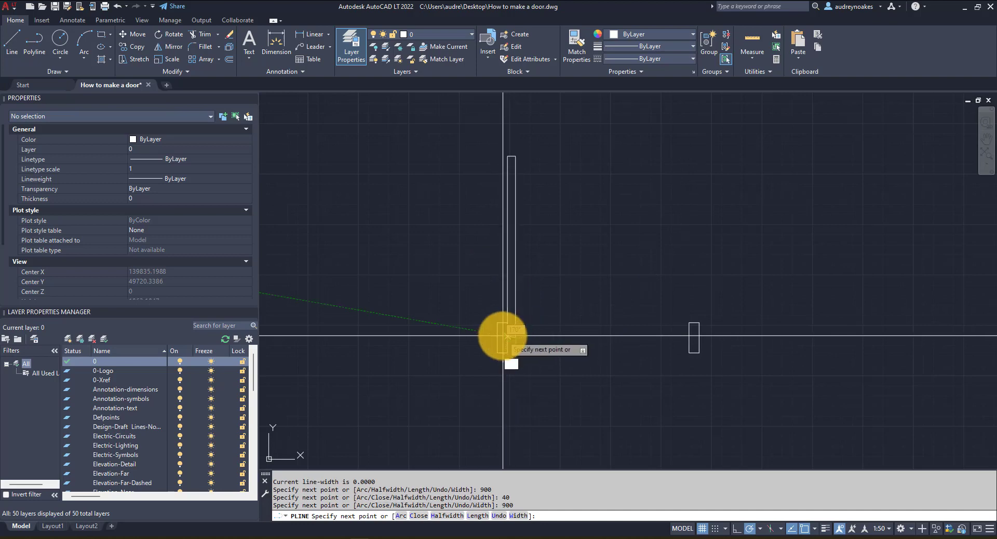
{"action": "key", "text": "Return"}
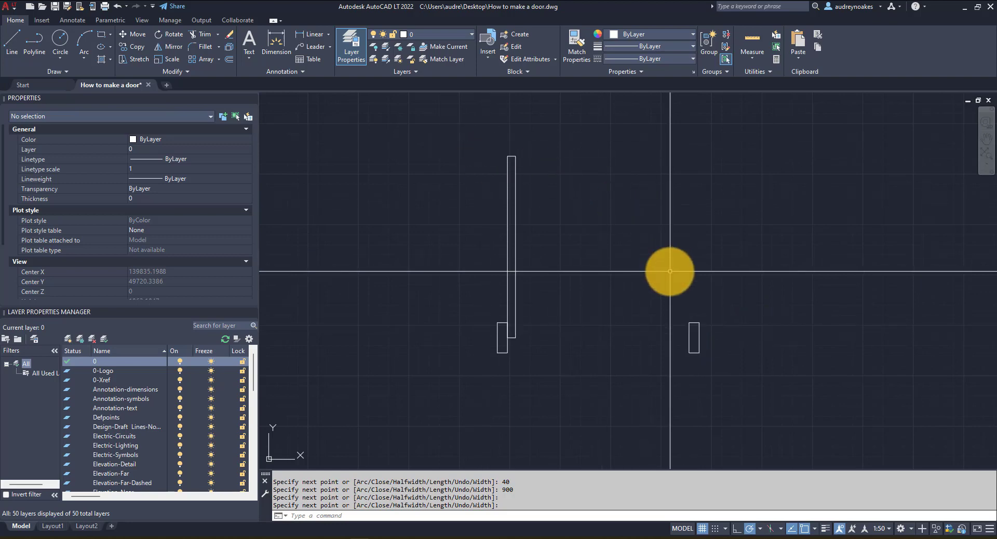
Step: Draw a Center-Start-End arc centred at the hinge corner, from the right jamb to the panel top
{"action": "left_click", "coordinate": [84, 58]}
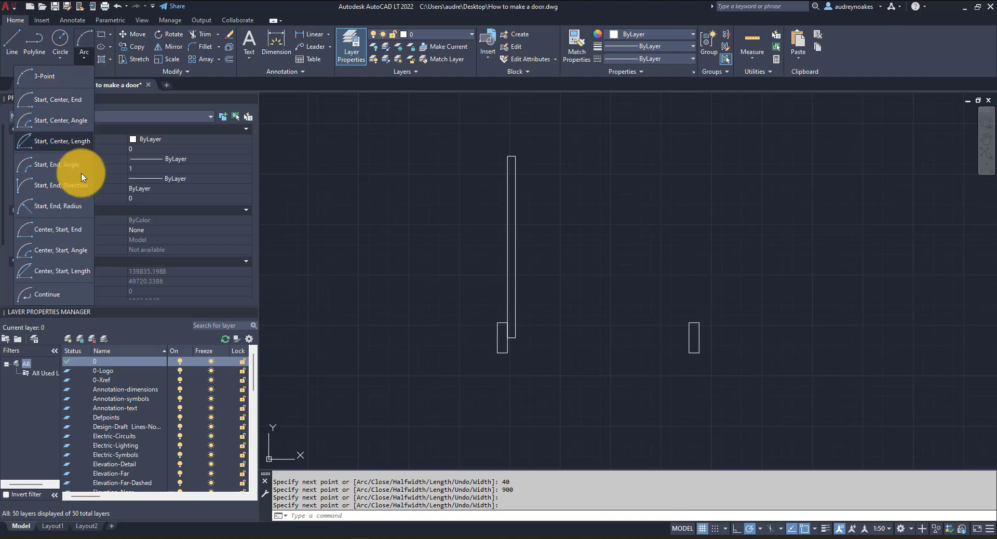
{"action": "left_click", "coordinate": [60, 233]}
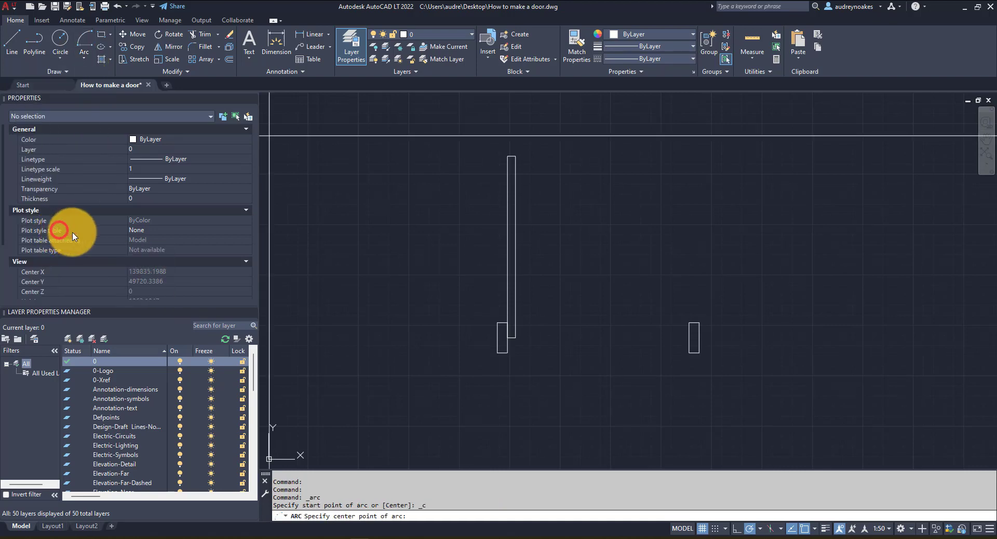
{"action": "left_click", "coordinate": [508, 338]}
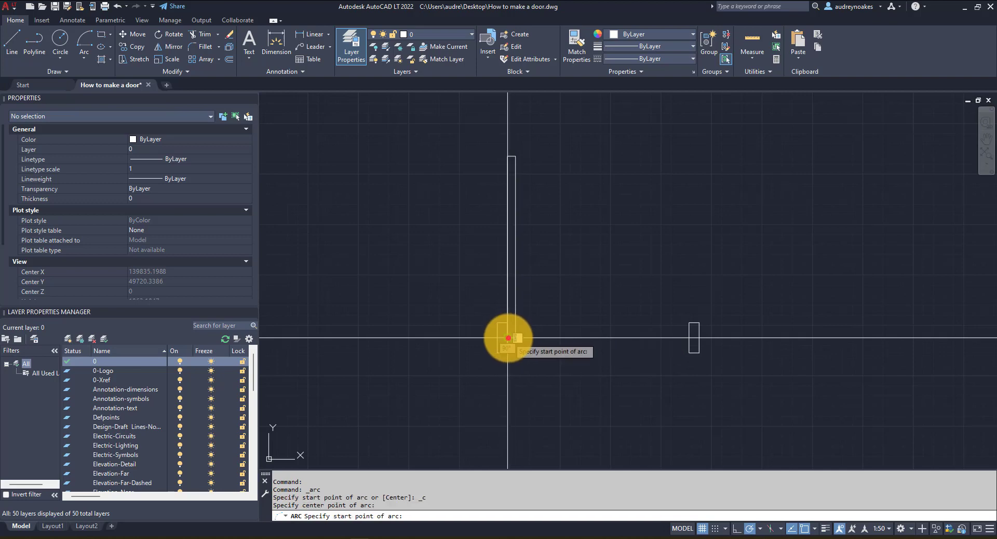
{"action": "left_click", "coordinate": [689, 338]}
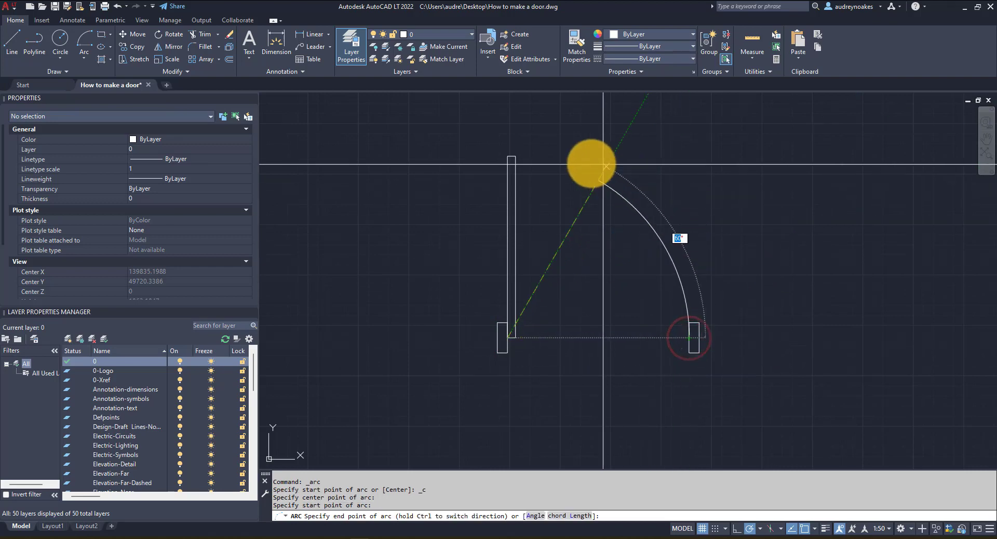
{"action": "left_click", "coordinate": [516, 156]}
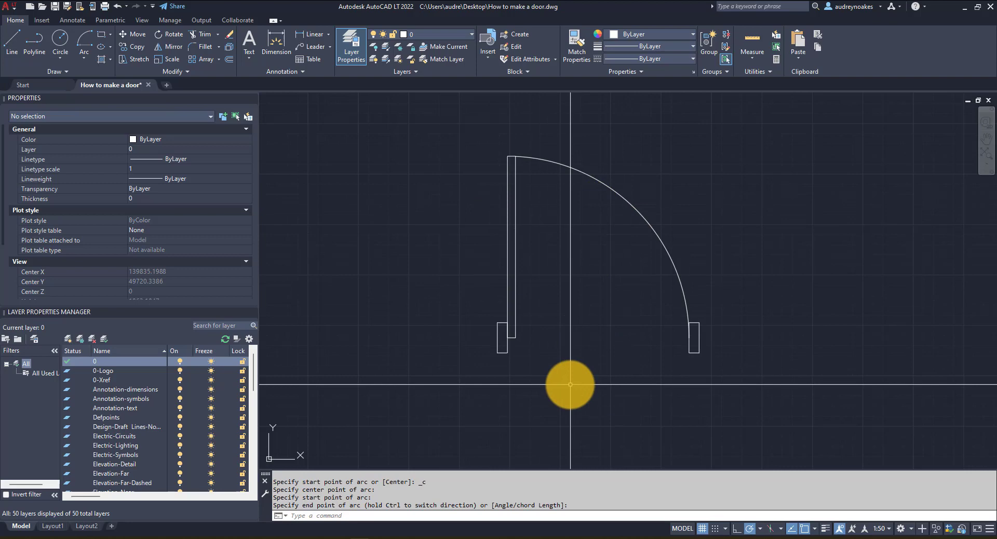
{"action": "scroll", "coordinate": [555, 369], "scroll_direction": "down", "scroll_amount": 4}
{"action": "scroll", "coordinate": [607, 254], "scroll_direction": "up", "scroll_amount": 5}
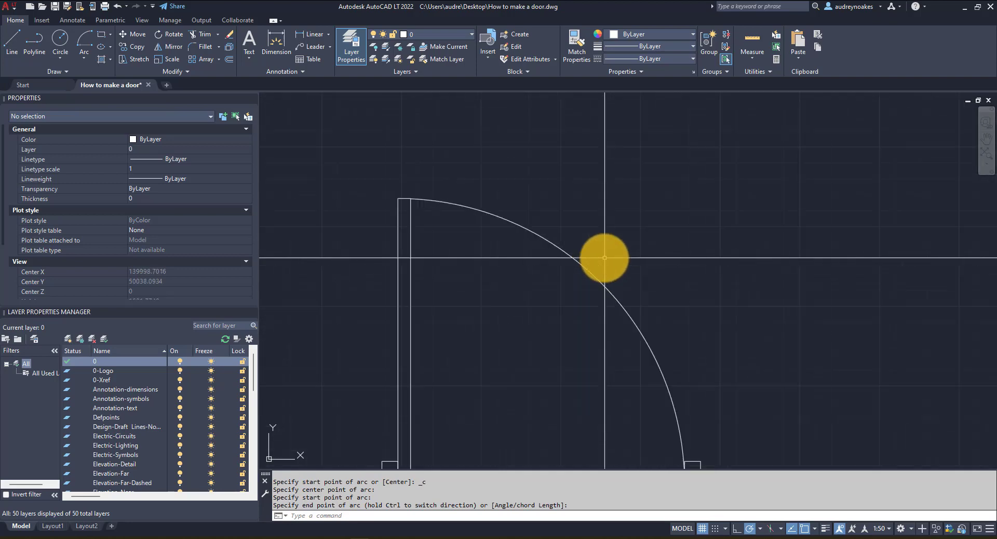
{"action": "scroll", "coordinate": [645, 305], "scroll_direction": "down", "scroll_amount": 8}
{"action": "scroll", "coordinate": [562, 294], "scroll_direction": "up", "scroll_amount": 4}
{"action": "scroll", "coordinate": [623, 258], "scroll_direction": "up", "scroll_amount": 2}
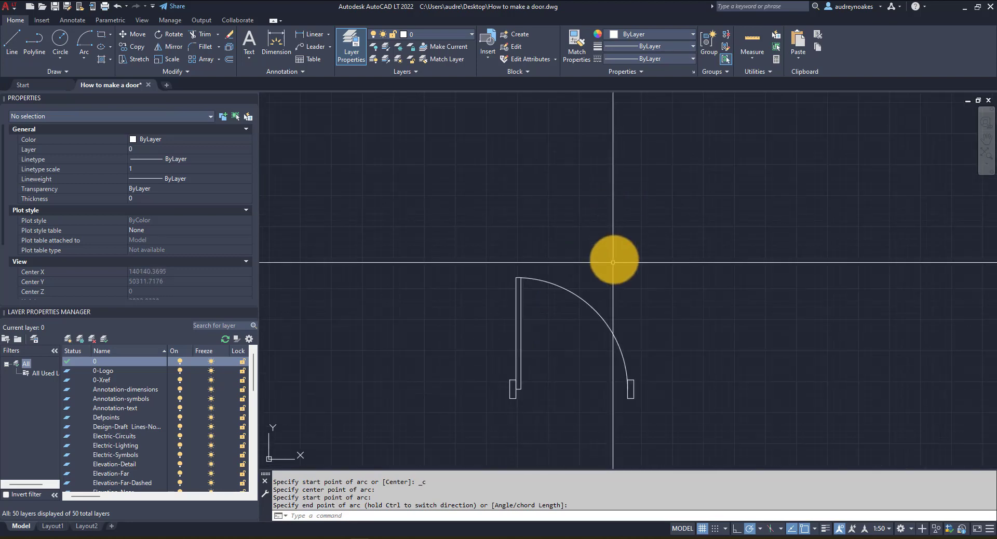
{"action": "scroll", "coordinate": [554, 409], "scroll_direction": "down", "scroll_amount": 2}
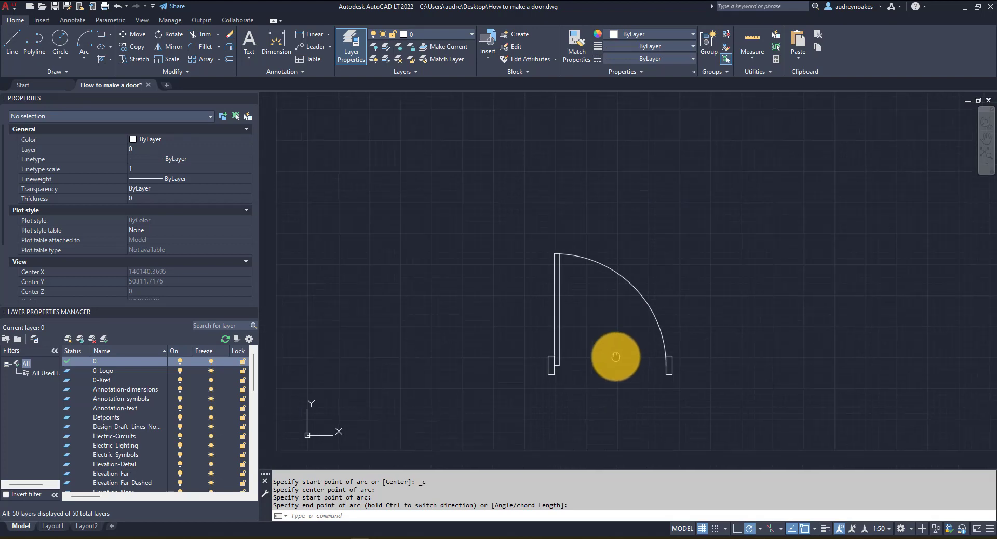
{"action": "scroll", "coordinate": [633, 312], "scroll_direction": "up", "scroll_amount": 3}
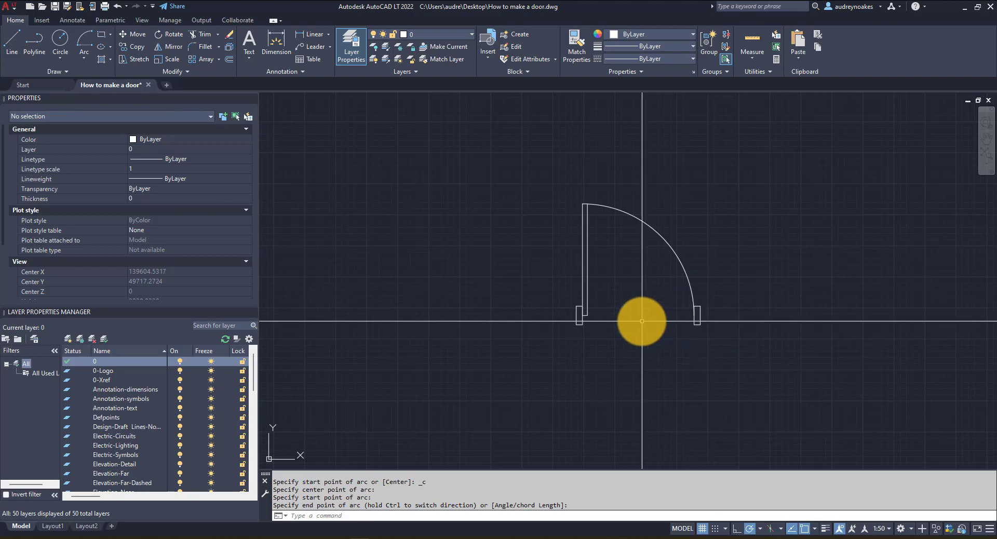
{"action": "scroll", "coordinate": [646, 330], "scroll_direction": "up", "scroll_amount": 3}
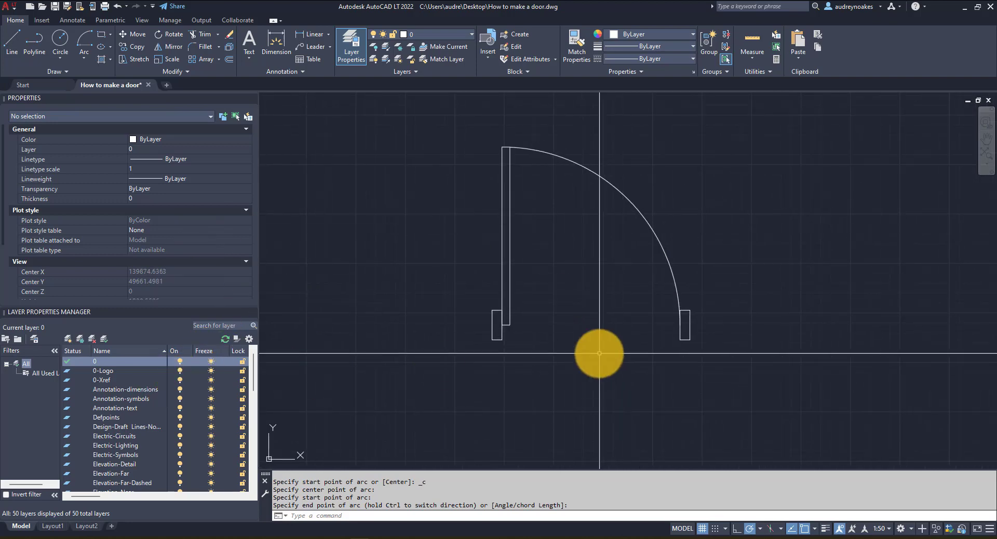
Step: Select both jamb rectangles and set their layer to Plan-Door-Frame in Properties
{"action": "left_click", "coordinate": [720, 331]}
{"action": "left_click", "coordinate": [489, 361]}
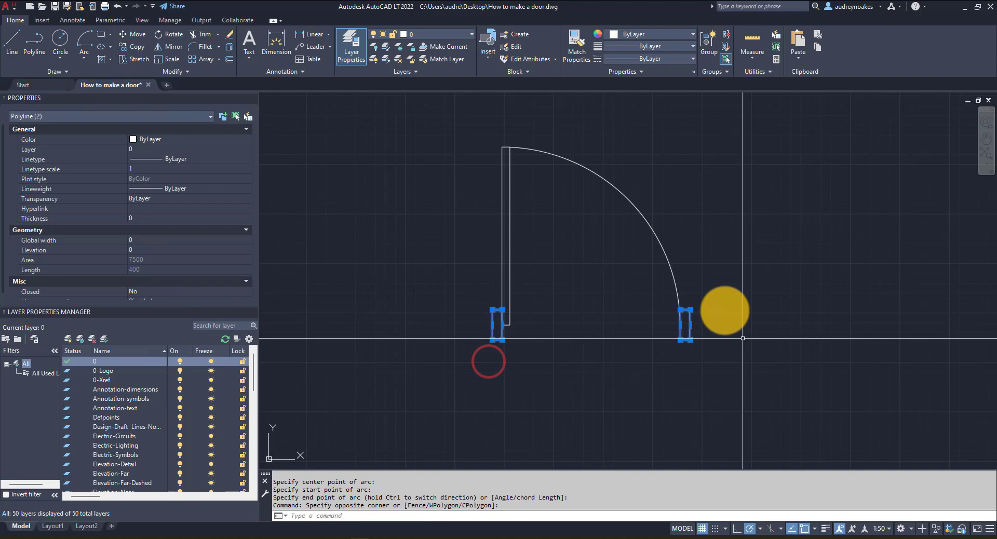
{"action": "left_click", "coordinate": [216, 150]}
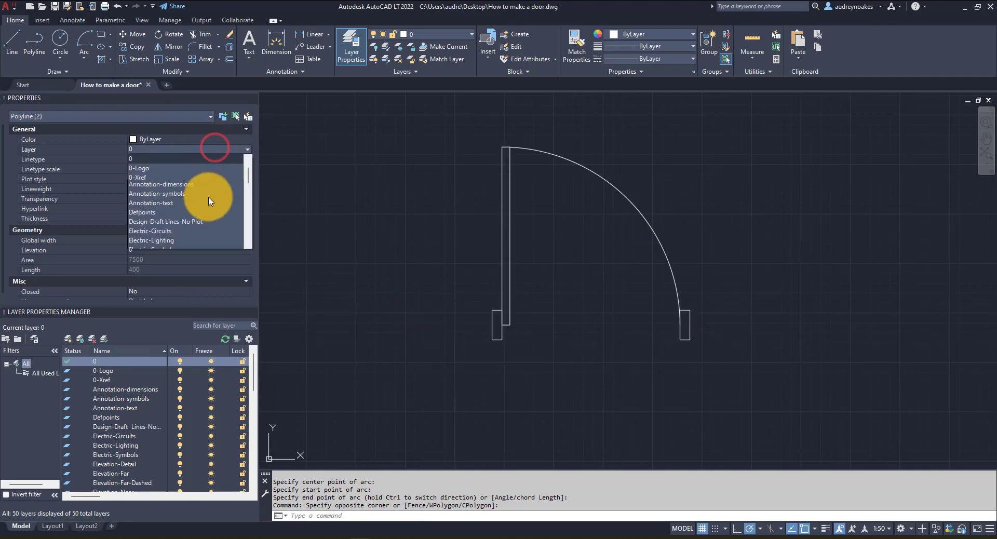
{"action": "scroll", "coordinate": [211, 213], "scroll_direction": "down", "scroll_amount": 6}
{"action": "scroll", "coordinate": [210, 220], "scroll_direction": "down", "scroll_amount": 2}
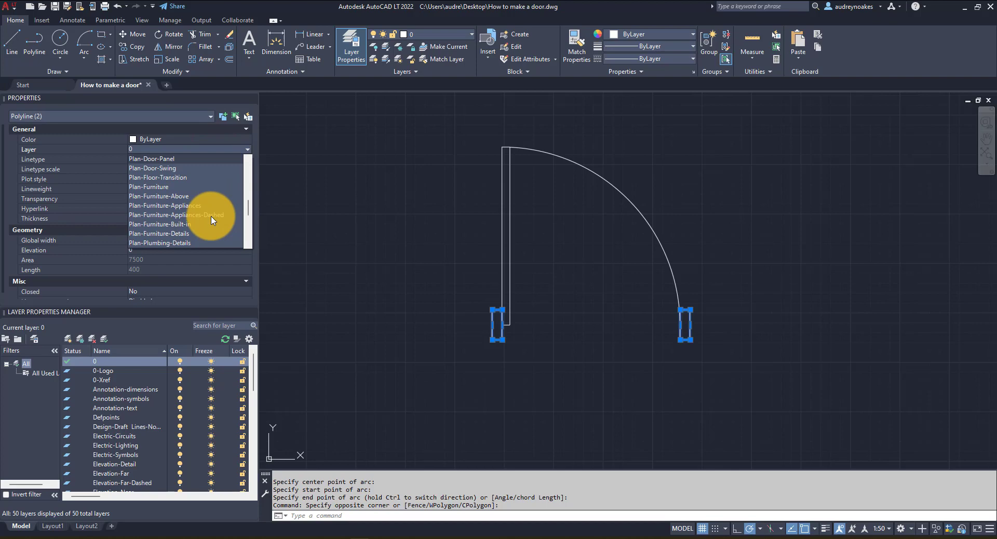
{"action": "scroll", "coordinate": [202, 215], "scroll_direction": "up", "scroll_amount": 3}
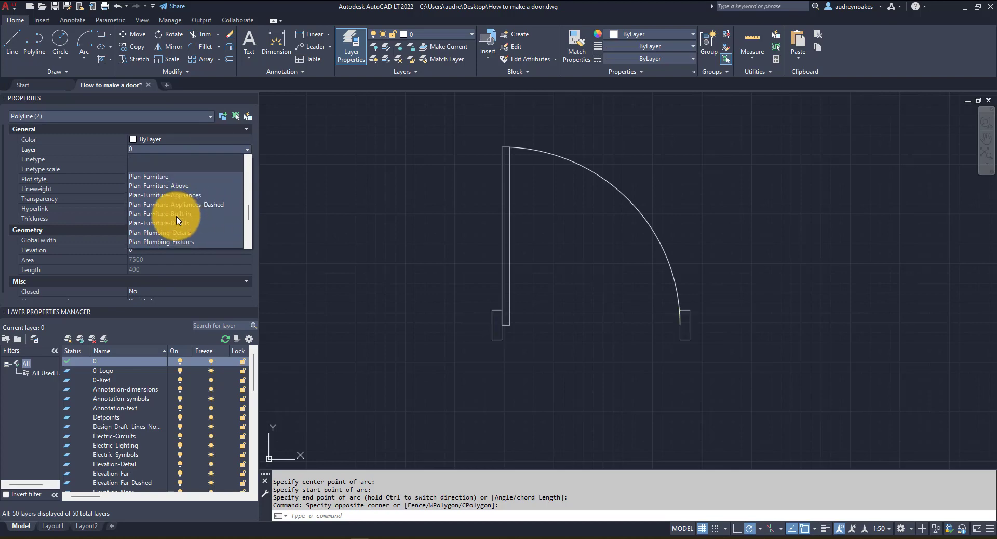
{"action": "left_click", "coordinate": [165, 243]}
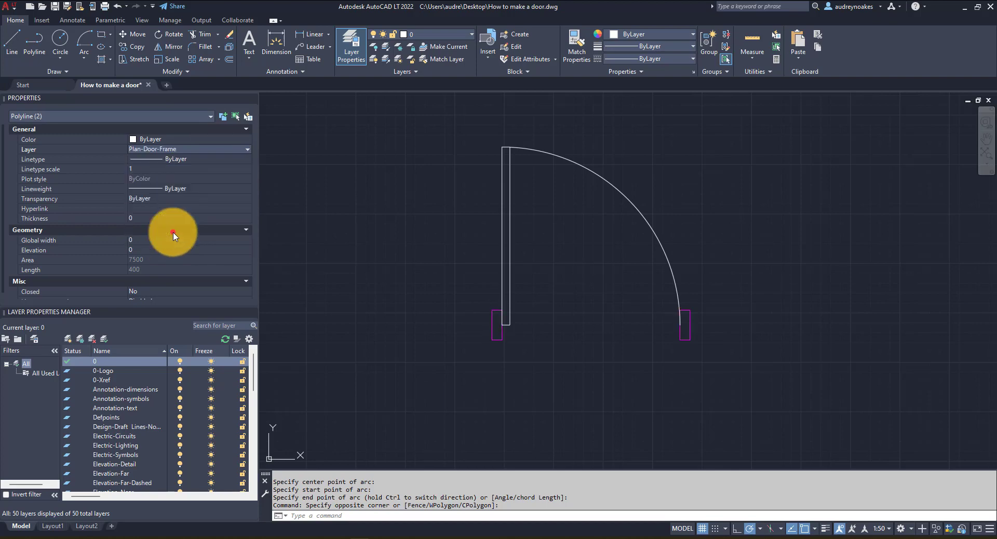
{"action": "key", "text": "Escape"}
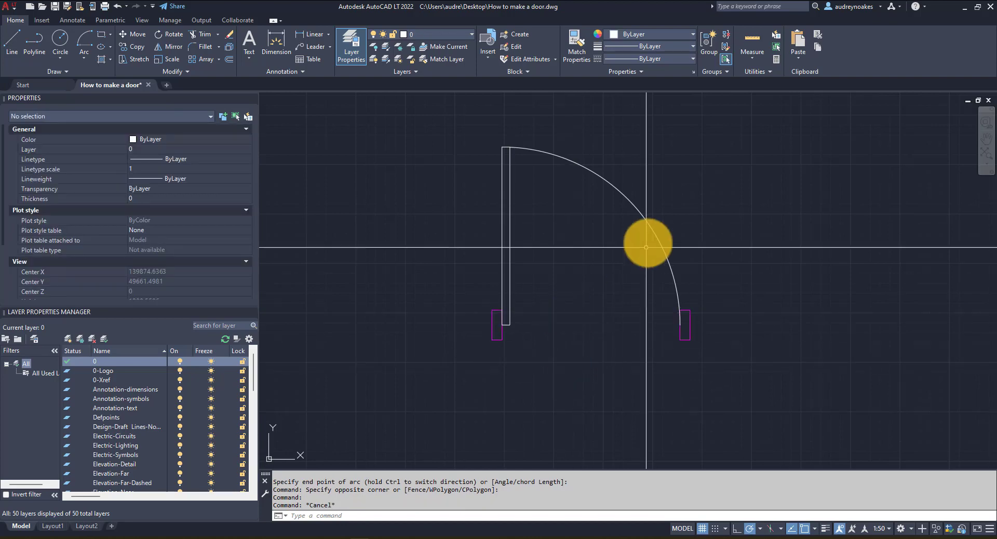
Step: Select the door-leaf rectangle and set its layer to Plan-Door-Panel in Properties
{"action": "left_click", "coordinate": [528, 196]}
{"action": "left_click", "coordinate": [467, 223]}
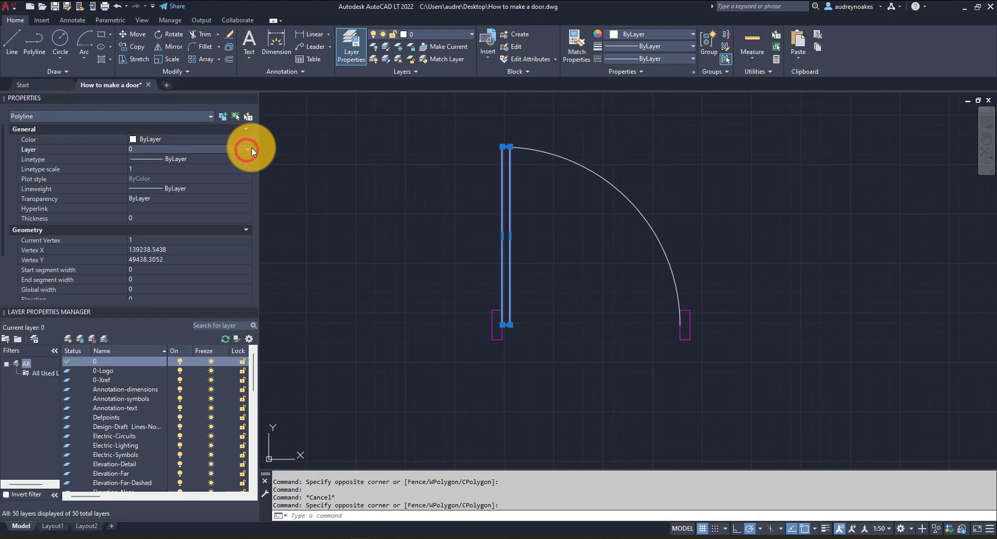
{"action": "left_click", "coordinate": [253, 151]}
{"action": "scroll", "coordinate": [210, 208], "scroll_direction": "down", "scroll_amount": 5}
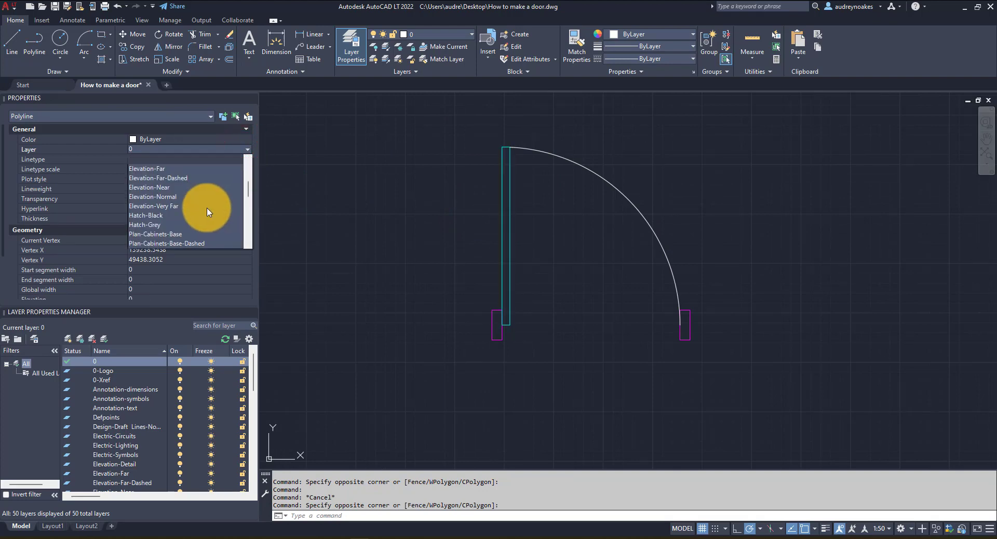
{"action": "scroll", "coordinate": [203, 209], "scroll_direction": "down", "scroll_amount": 4}
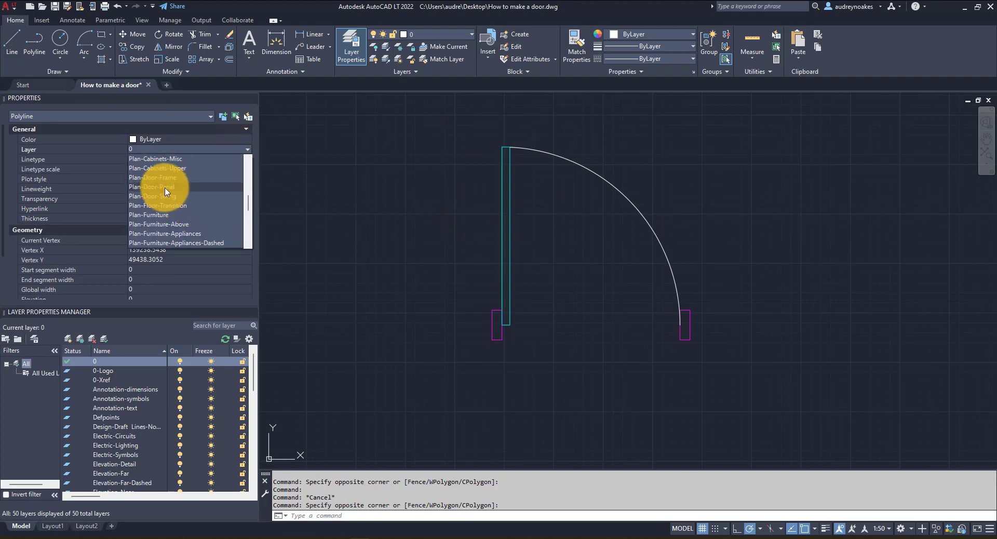
{"action": "left_click", "coordinate": [166, 188]}
{"action": "key", "text": "Escape"}
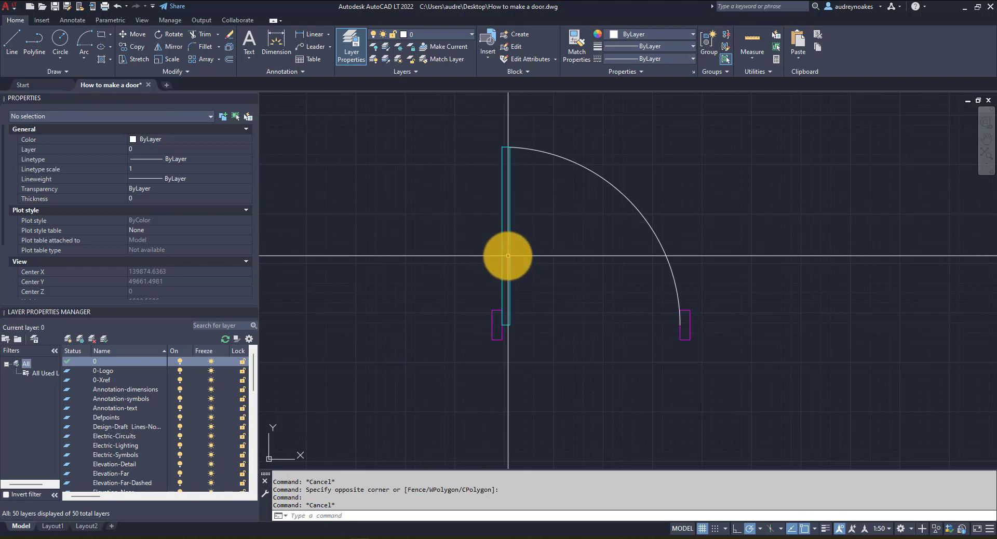
Step: Select the swing arc and set its layer to Plan-Door-Swing in Properties
{"action": "left_click", "coordinate": [673, 191]}
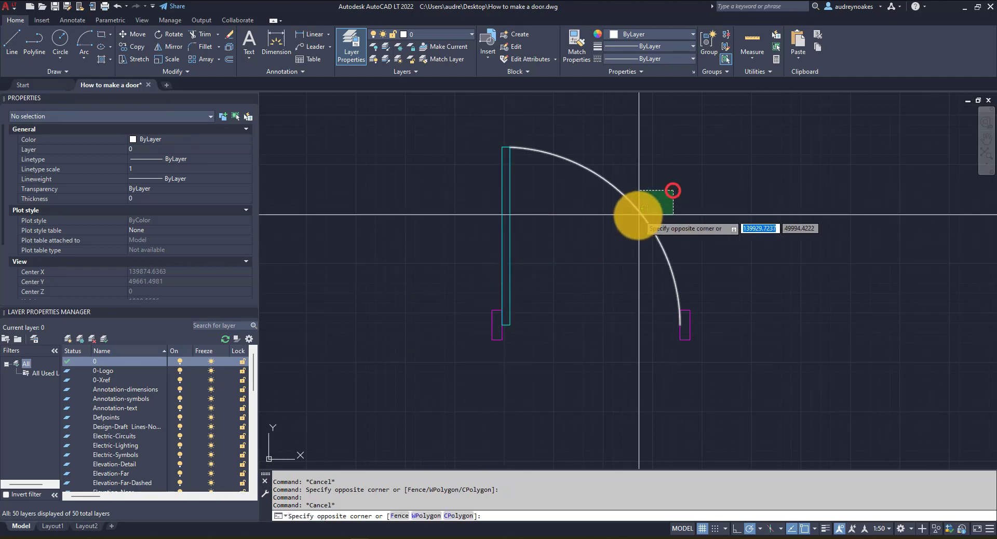
{"action": "left_click", "coordinate": [634, 218]}
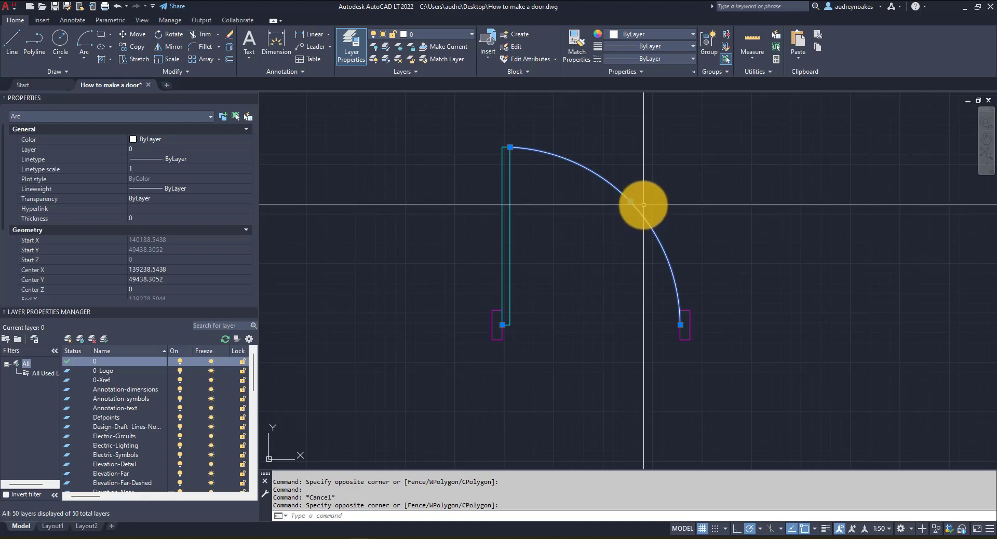
{"action": "left_click", "coordinate": [121, 148]}
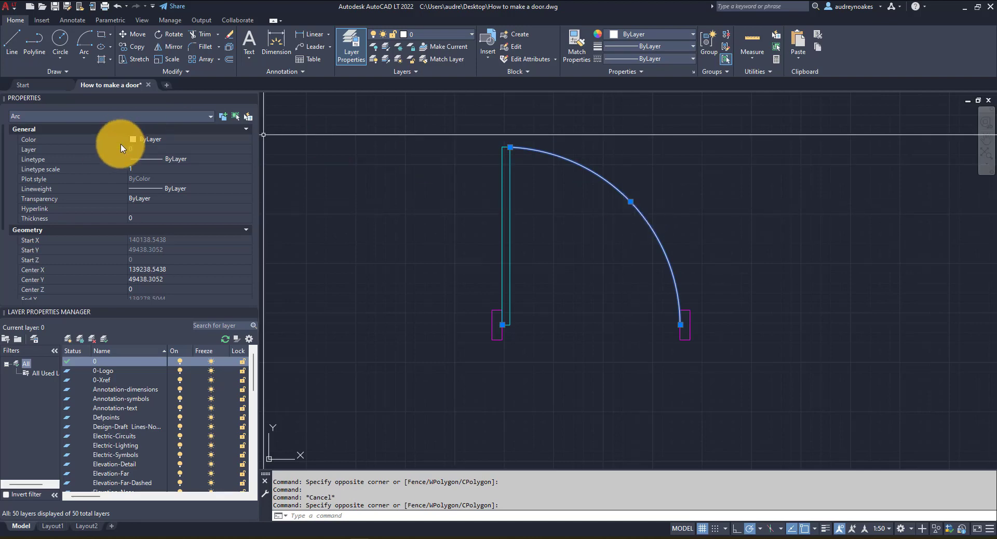
{"action": "left_click", "coordinate": [153, 150]}
{"action": "scroll", "coordinate": [160, 192], "scroll_direction": "down", "scroll_amount": 5}
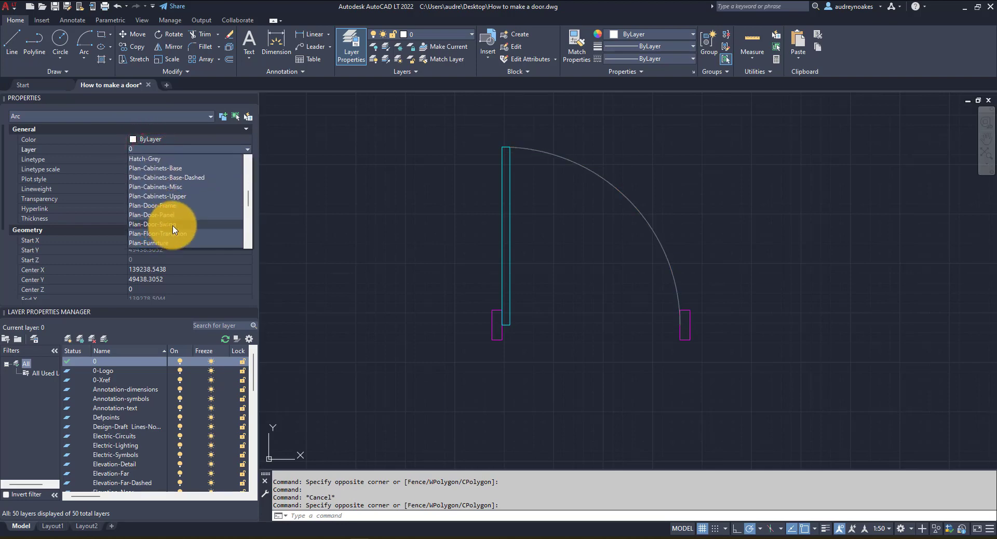
{"action": "left_click", "coordinate": [173, 227]}
{"action": "key", "text": "Escape"}
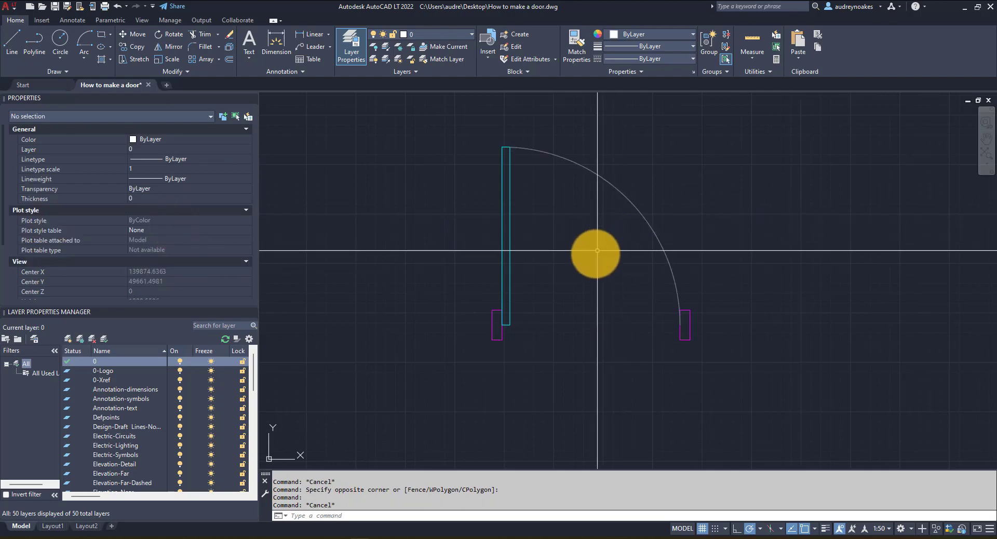
{"action": "scroll", "coordinate": [535, 278], "scroll_direction": "down", "scroll_amount": 2}
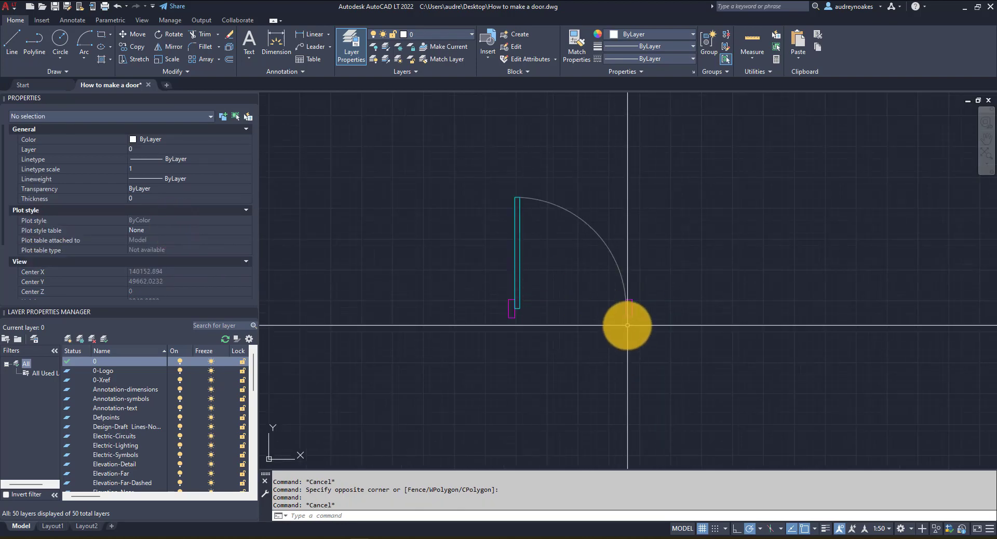
{"action": "scroll", "coordinate": [628, 329], "scroll_direction": "down", "scroll_amount": 1}
{"action": "scroll", "coordinate": [646, 301], "scroll_direction": "up", "scroll_amount": 1}
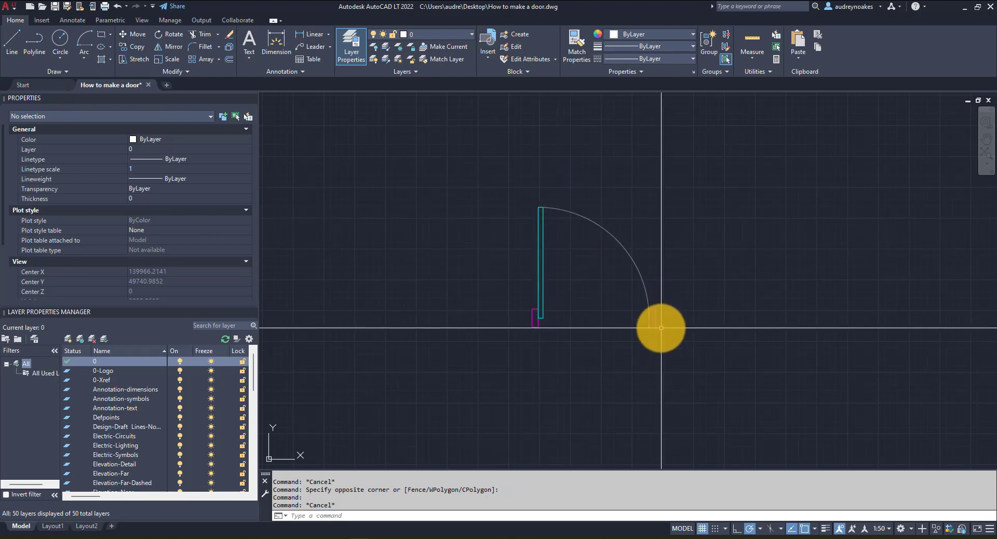
{"action": "left_click", "coordinate": [679, 356]}
Step: Select all four door objects and define block Door-900-Single Panel based at the left jamb's bottom
{"action": "left_click", "coordinate": [514, 197]}
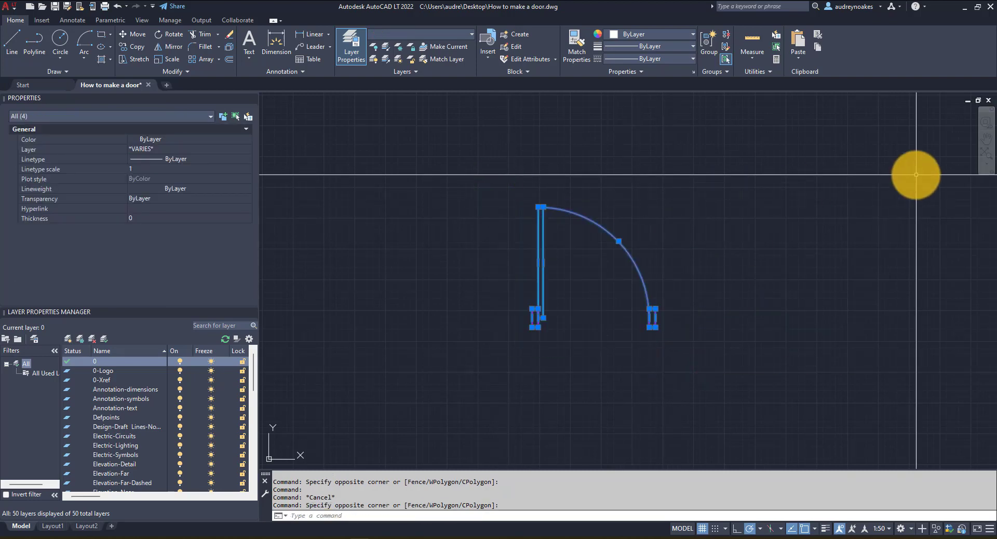
{"action": "key", "text": "Return"}
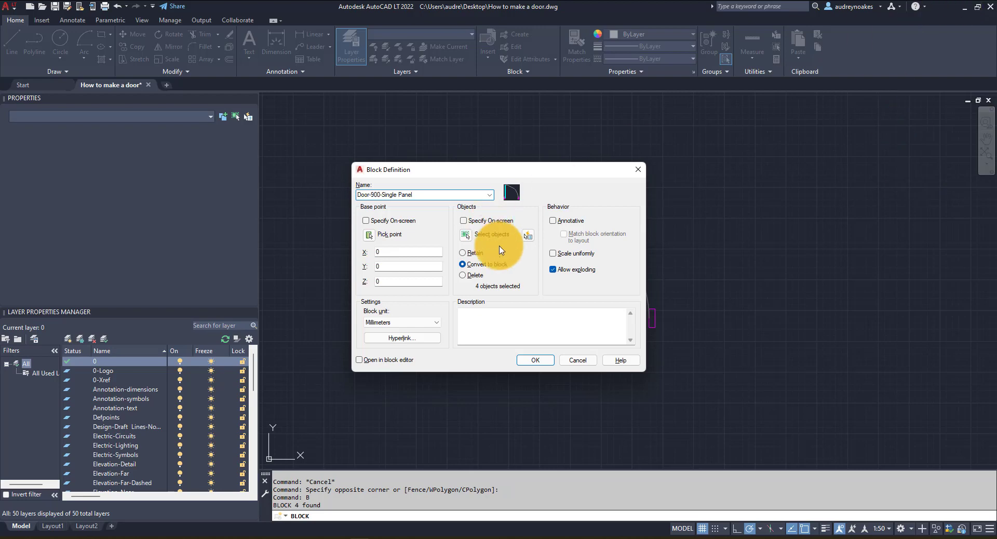
{"action": "left_click", "coordinate": [370, 235]}
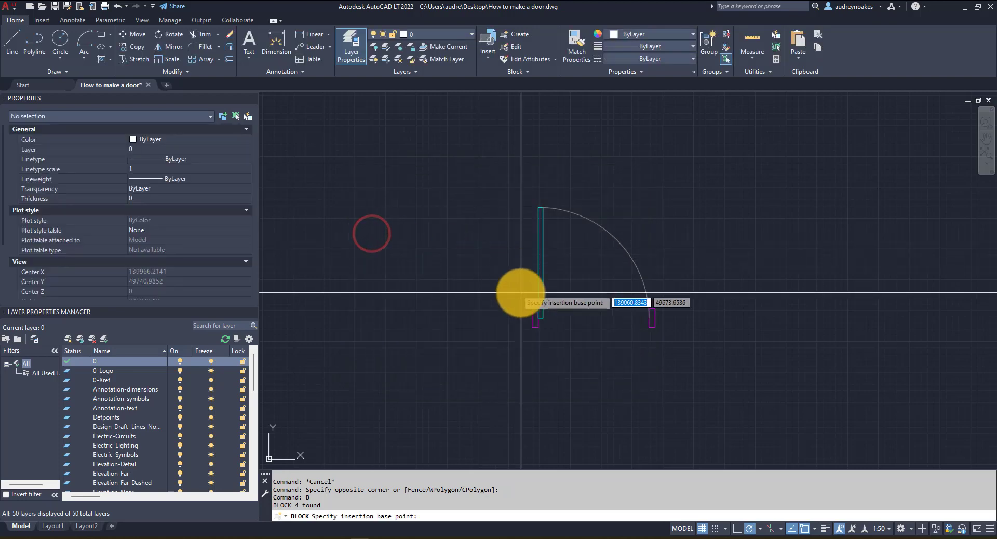
{"action": "left_click", "coordinate": [532, 327]}
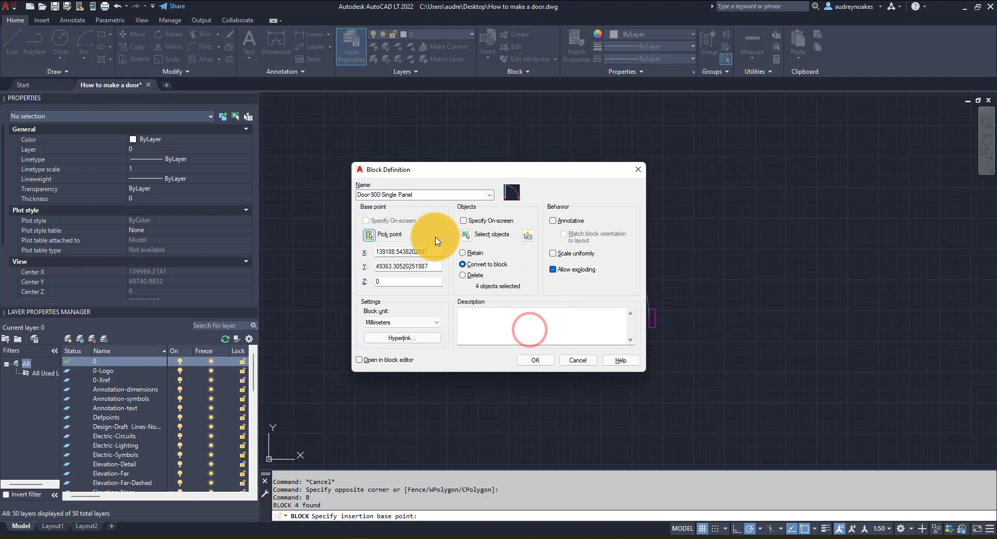
Step: Create the door block, then select it and move it to a new position
{"action": "left_click", "coordinate": [552, 359]}
{"action": "left_click", "coordinate": [529, 342]}
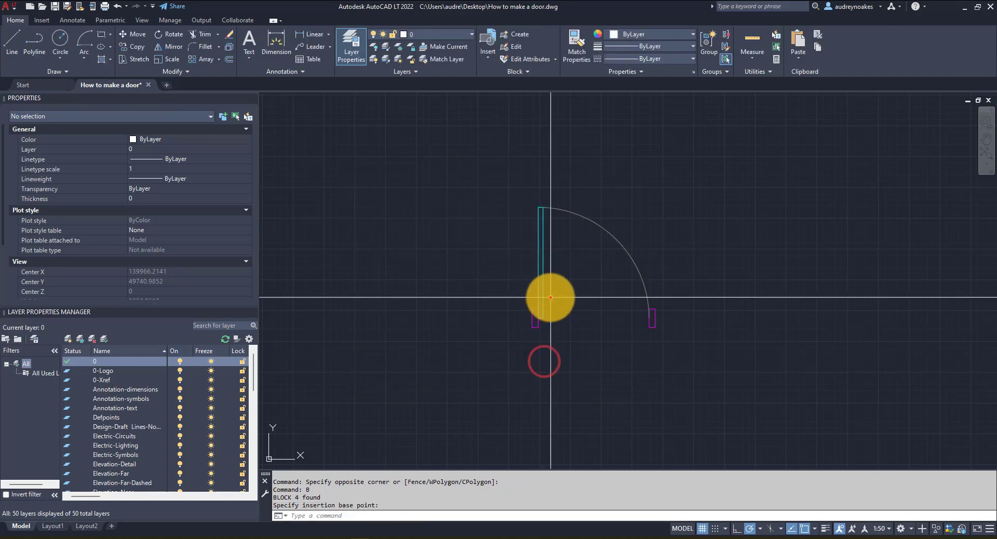
{"action": "left_click", "coordinate": [550, 297]}
{"action": "mouse_move", "coordinate": [634, 341]}
{"action": "middle_mouse_down"}
{"action": "mouse_move", "coordinate": [565, 204]}
{"action": "mouse_move", "coordinate": [565, 397]}
{"action": "mouse_move", "coordinate": [550, 412]}
{"action": "middle_mouse_up"}
{"action": "left_click", "coordinate": [470, 405]}
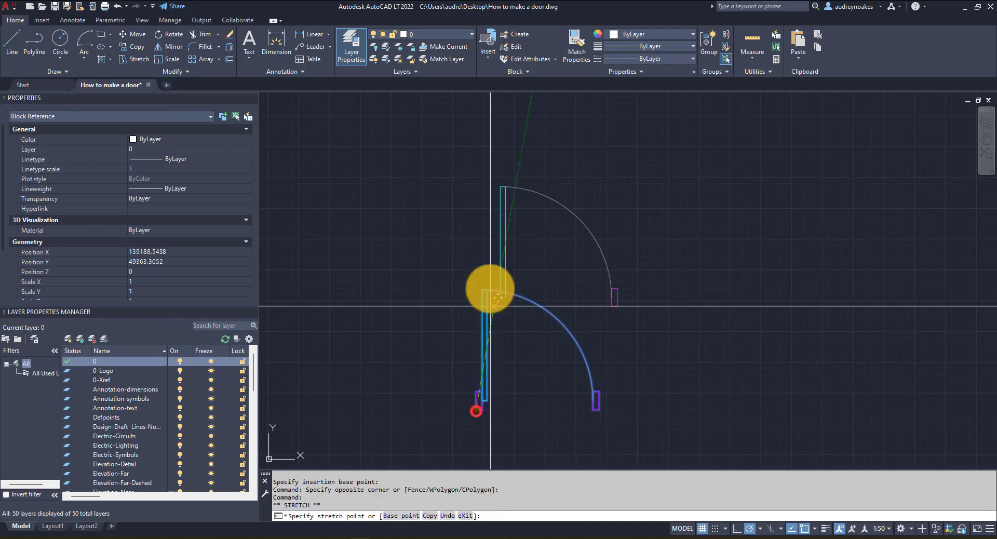
{"action": "left_click", "coordinate": [485, 215]}
Step: Paste two more copies of the door block, one to the right and one lower left
{"action": "key", "text": "ctrl+v"}
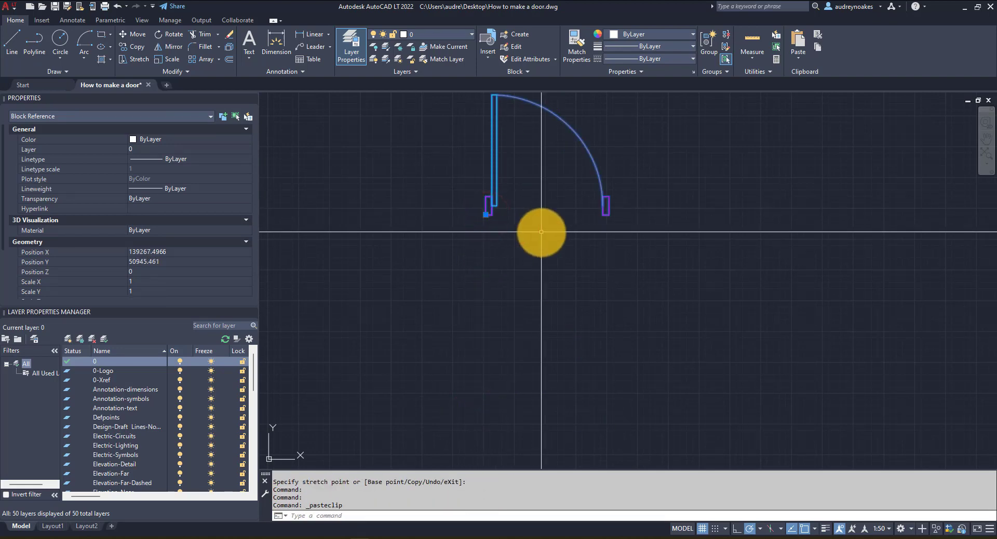
{"action": "left_click", "coordinate": [690, 268]}
{"action": "key", "text": "ctrl+v"}
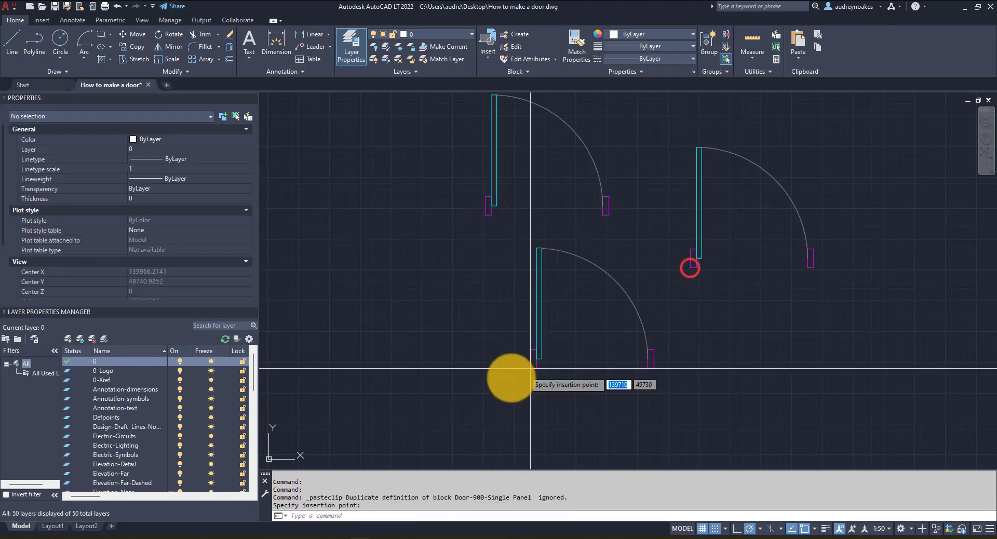
{"action": "left_click", "coordinate": [494, 405]}
{"action": "scroll", "coordinate": [670, 398], "scroll_direction": "down", "scroll_amount": 4}
{"action": "scroll", "coordinate": [525, 211], "scroll_direction": "up", "scroll_amount": 2}
Step: Rotate the right-hand door copy 270° with RO so it lies horizontally
{"action": "left_click", "coordinate": [530, 201]}
{"action": "left_click", "coordinate": [491, 278]}
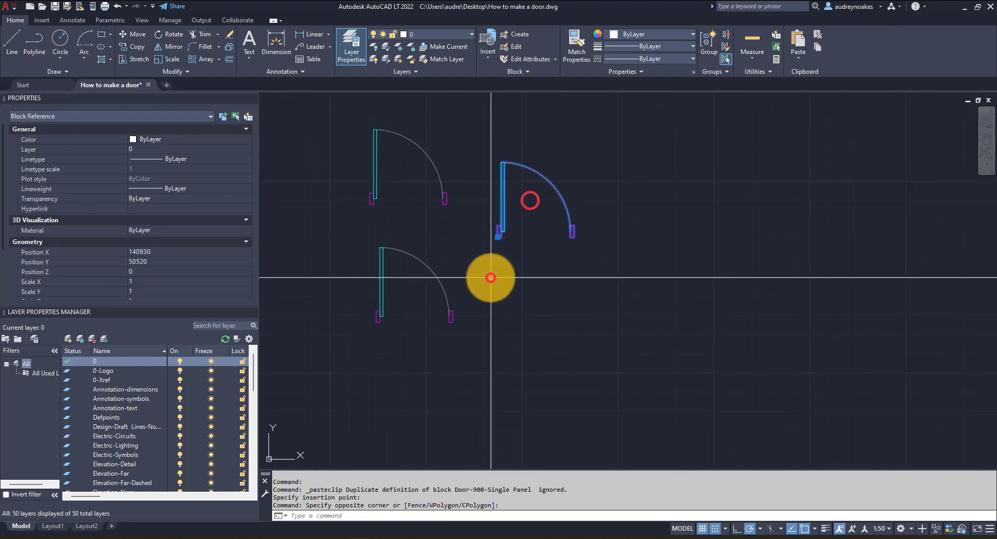
{"action": "type", "text": "ro"}
{"action": "key", "text": "Return"}
{"action": "left_click", "coordinate": [536, 232]}
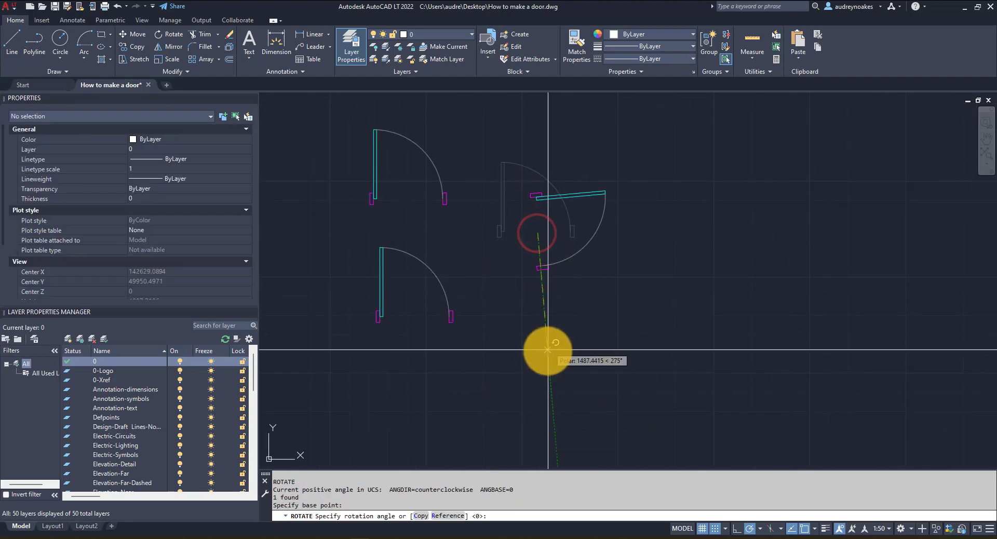
{"action": "left_click", "coordinate": [535, 363]}
{"action": "key", "text": "Escape"}
{"action": "scroll", "coordinate": [596, 316], "scroll_direction": "down", "scroll_amount": 3}
{"action": "middle_click_drag", "start_coordinate": [568, 296], "coordinate": [617, 319]}
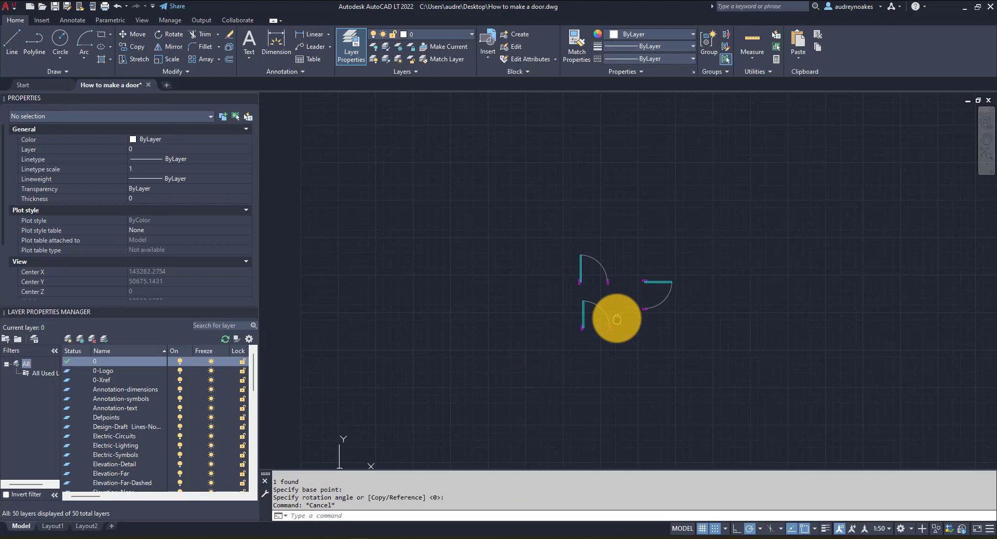
{"action": "scroll", "coordinate": [626, 313], "scroll_direction": "up", "scroll_amount": 4}
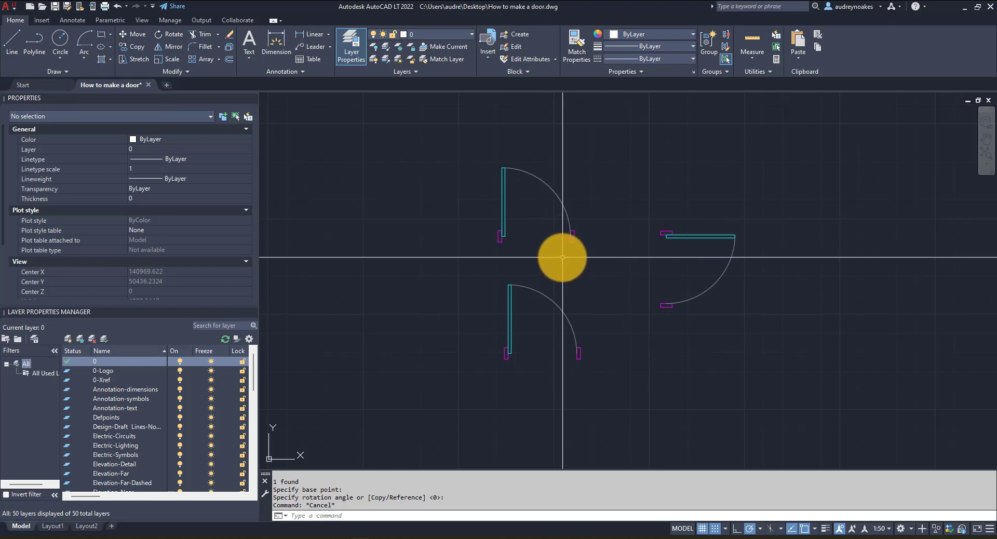
Step: Select the top-left door block in the Doors in Plan section
{"action": "scroll", "coordinate": [563, 256], "scroll_direction": "down", "scroll_amount": 10}
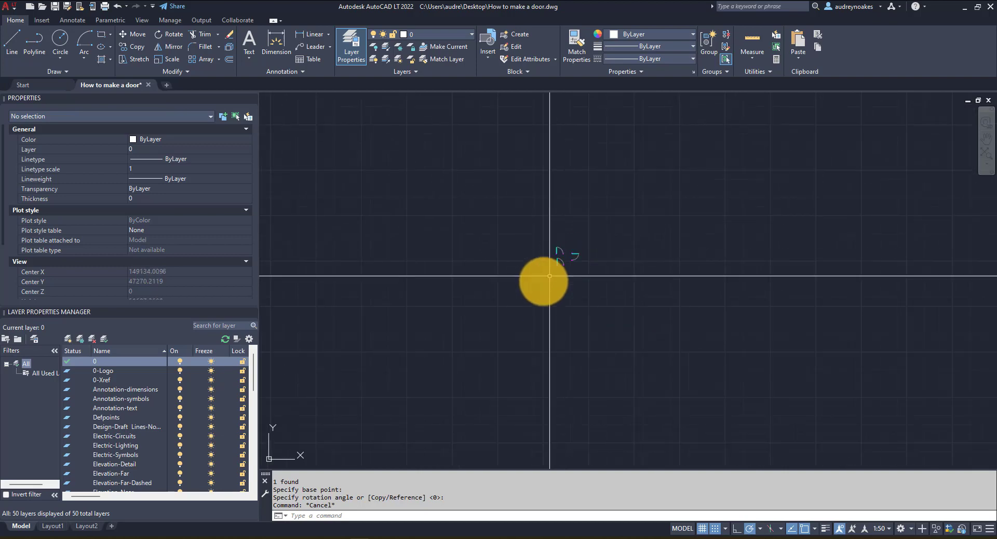
{"action": "middle_click_drag", "start_coordinate": [451, 322], "coordinate": [697, 316]}
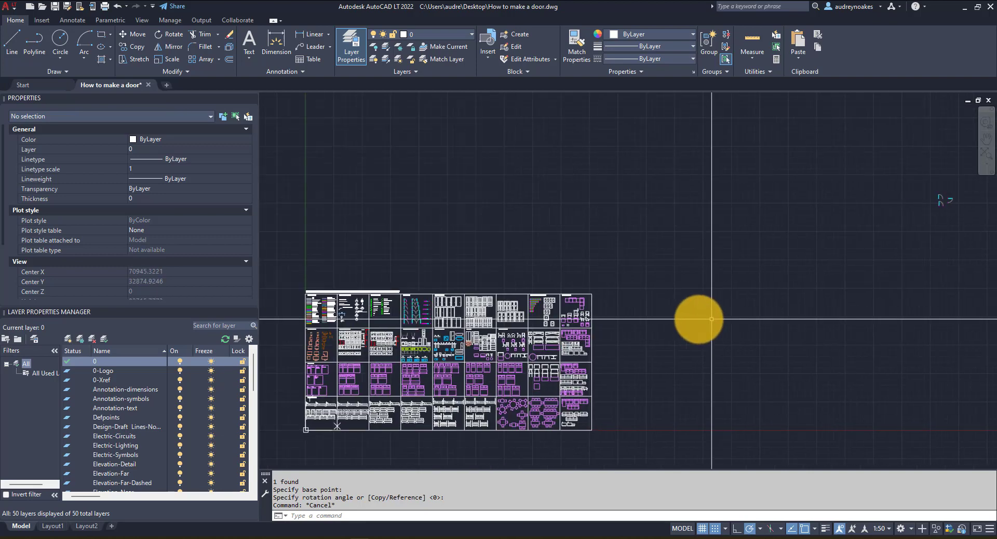
{"action": "scroll", "coordinate": [391, 296], "scroll_direction": "up", "scroll_amount": 8}
{"action": "mouse_move", "coordinate": [482, 347]}
{"action": "middle_mouse_down"}
{"action": "mouse_move", "coordinate": [494, 312]}
{"action": "mouse_move", "coordinate": [466, 281]}
{"action": "middle_mouse_up"}
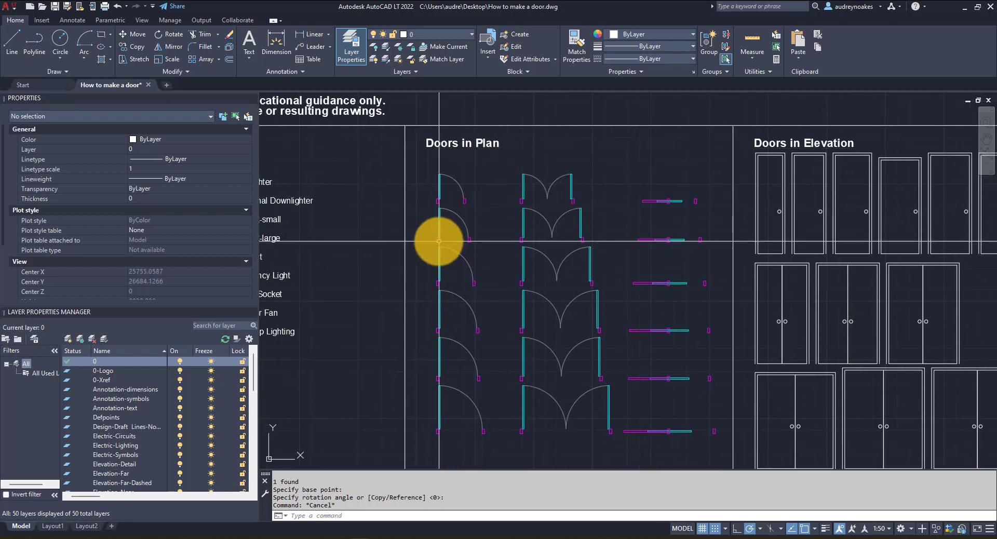
{"action": "left_click", "coordinate": [456, 185]}
{"action": "scroll", "coordinate": [448, 183], "scroll_direction": "up", "scroll_amount": 5}
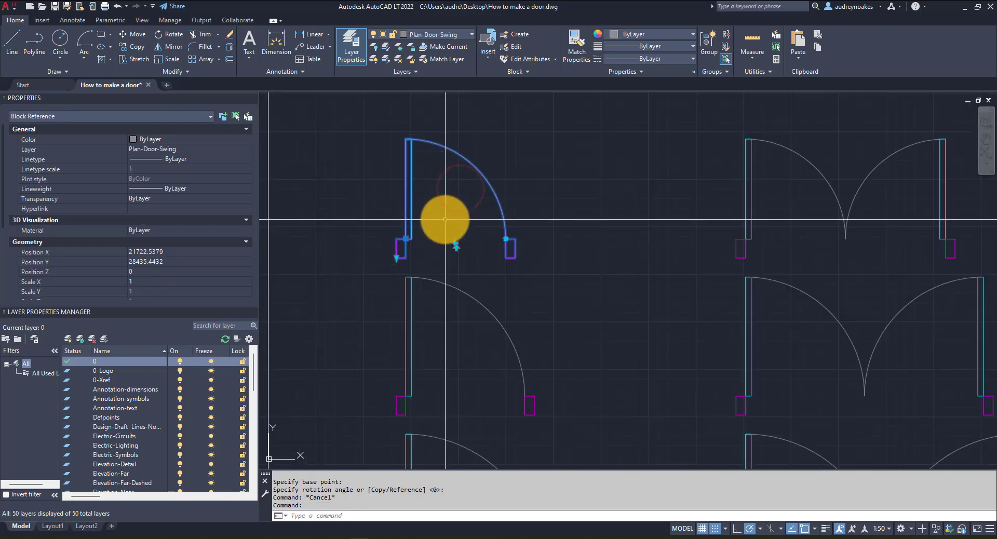
{"action": "middle_click_drag", "start_coordinate": [466, 252], "coordinate": [534, 305]}
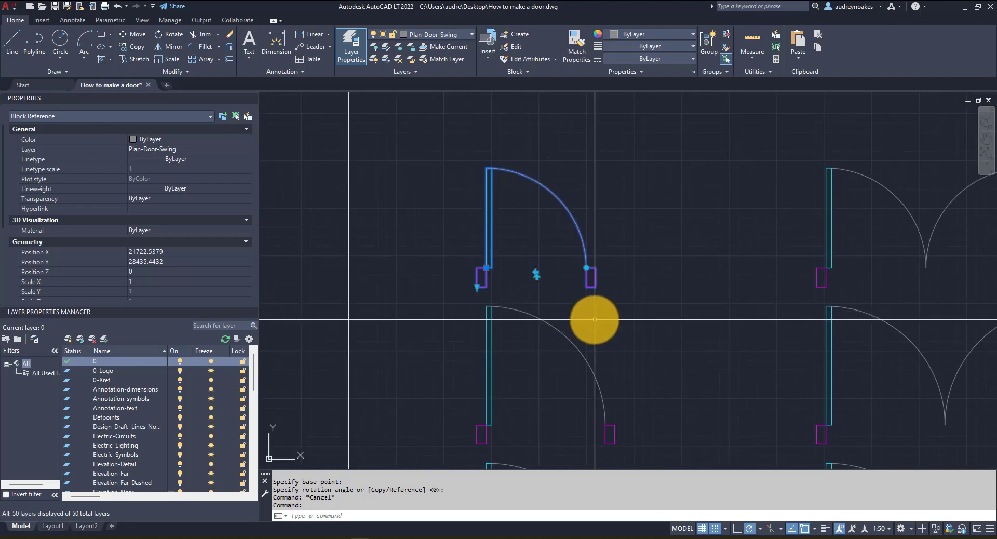
Step: Rotate the door with its rotation grip until it stands upright swinging right
{"action": "left_click", "coordinate": [586, 268]}
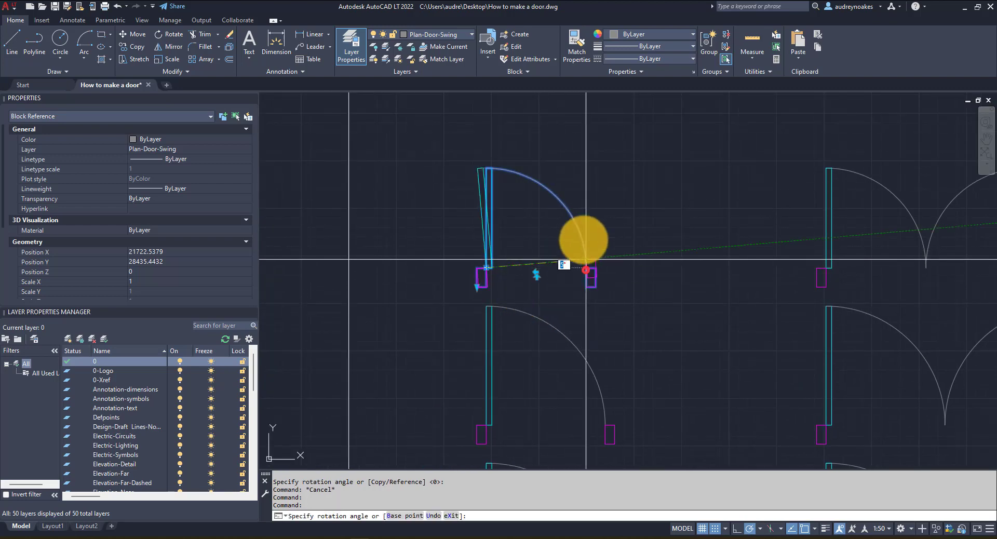
{"action": "left_click", "coordinate": [487, 167]}
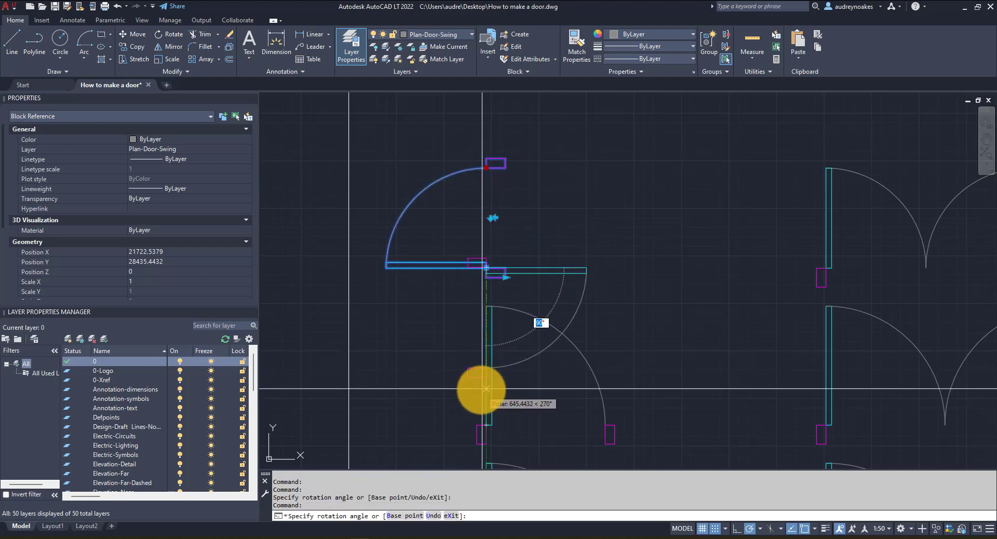
{"action": "left_click", "coordinate": [479, 370]}
{"action": "left_click", "coordinate": [503, 370]}
{"action": "left_click", "coordinate": [518, 383]}
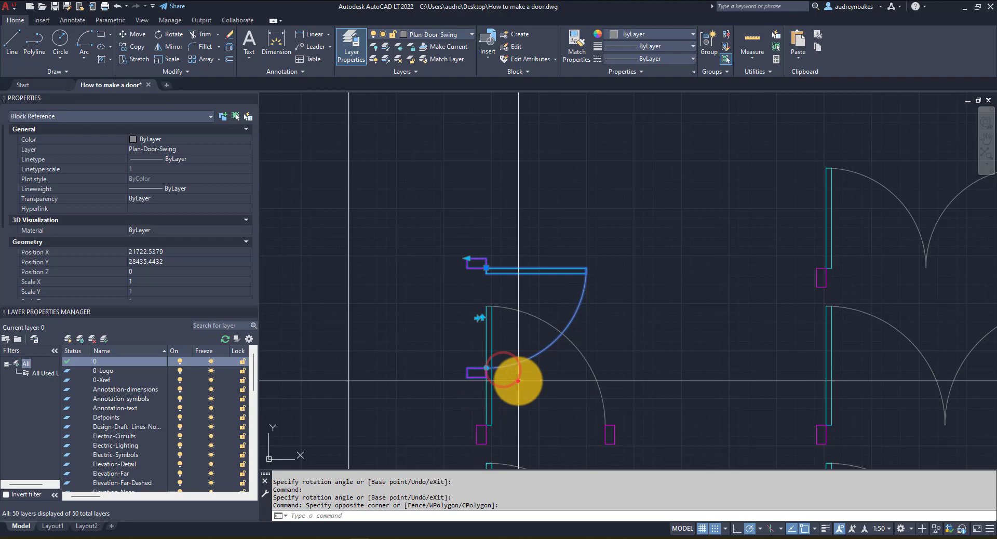
{"action": "left_click", "coordinate": [486, 368]}
{"action": "left_click", "coordinate": [636, 268]}
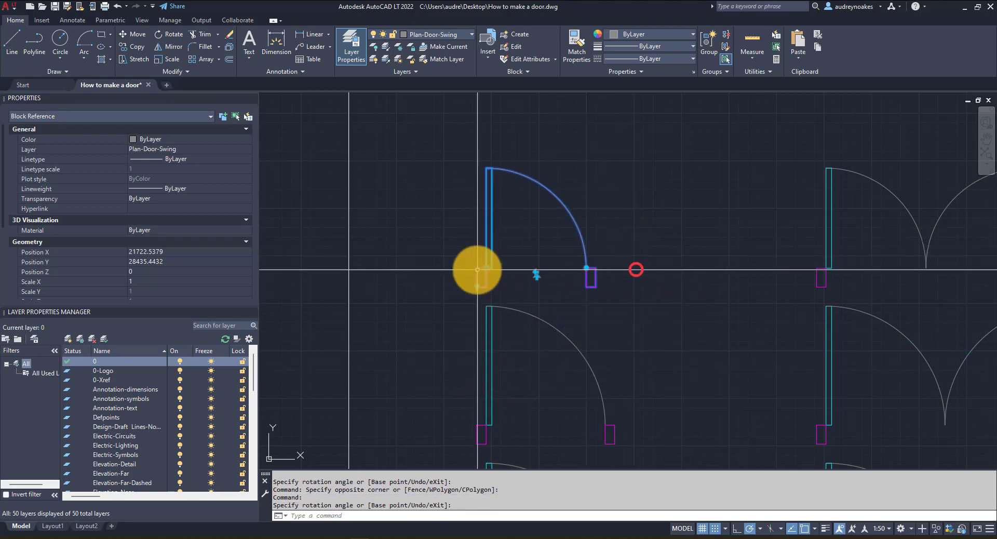
Step: Move the door slightly higher by its insertion grip and try shortening the jamb boxes
{"action": "left_click", "coordinate": [487, 268]}
{"action": "left_click", "coordinate": [485, 173]}
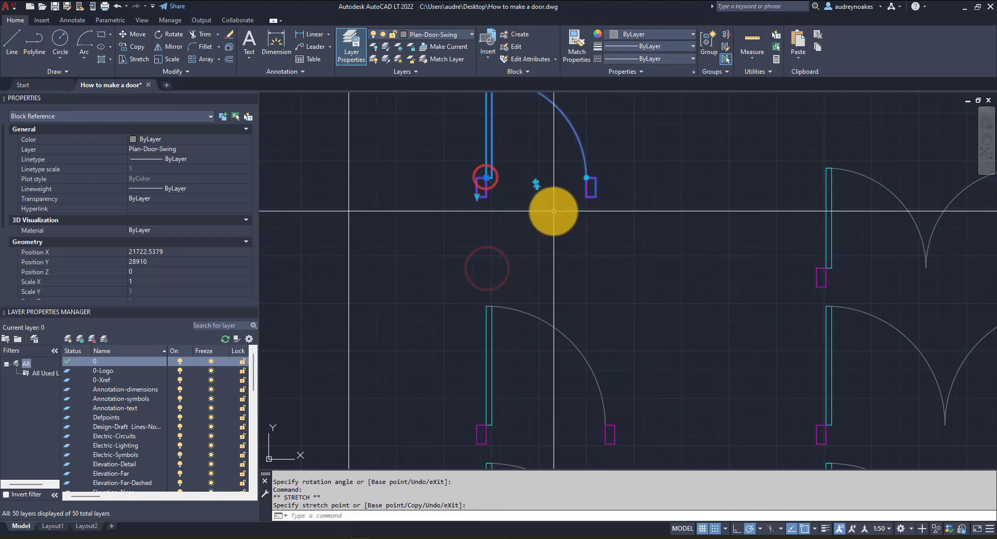
{"action": "scroll", "coordinate": [552, 211], "scroll_direction": "up", "scroll_amount": 2}
{"action": "left_click", "coordinate": [426, 315]}
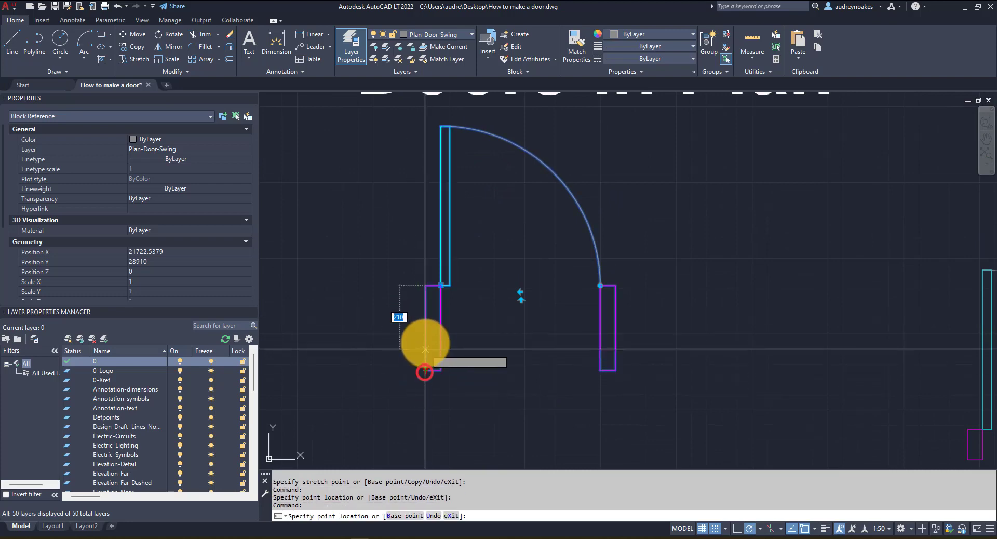
{"action": "left_click", "coordinate": [425, 318]}
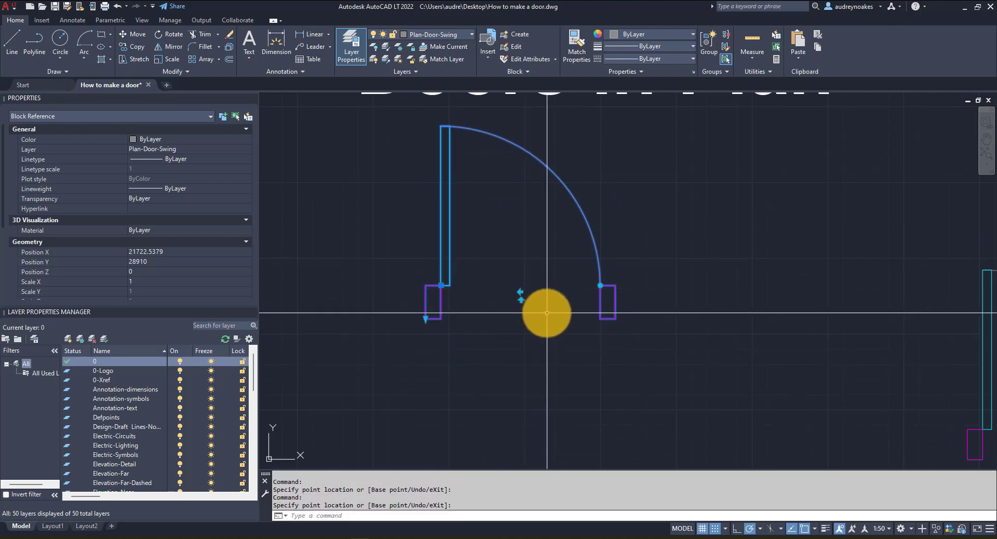
{"action": "key", "text": "Escape"}
Step: Reselect the door and flip it so the leaf sits left with the arc swinging right
{"action": "left_click", "coordinate": [661, 296]}
{"action": "left_click", "coordinate": [566, 340]}
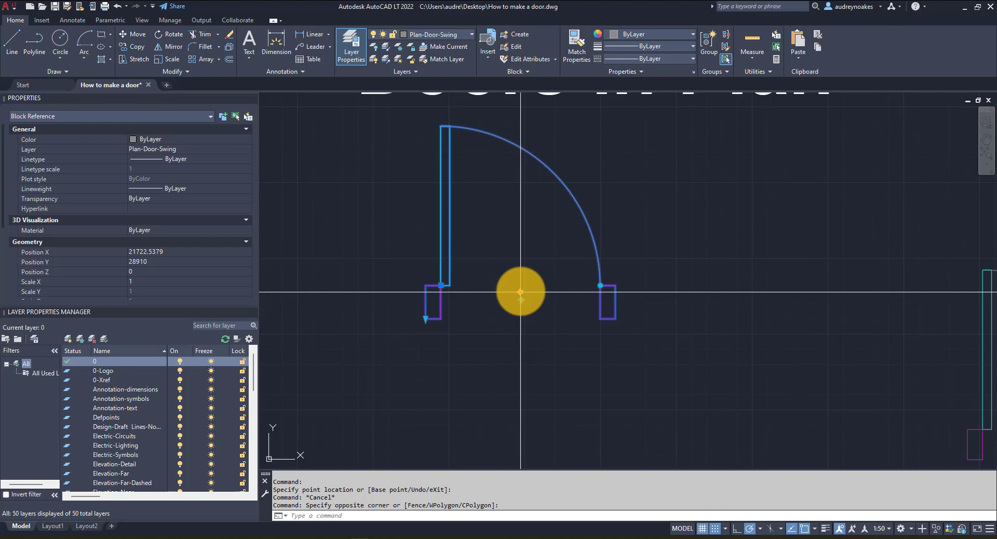
{"action": "left_click", "coordinate": [521, 294]}
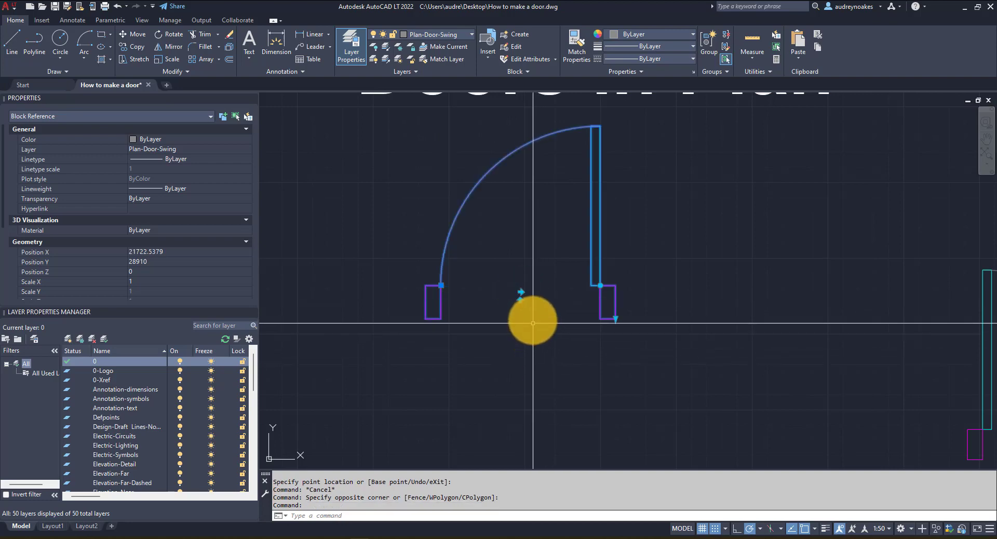
{"action": "left_click", "coordinate": [520, 297]}
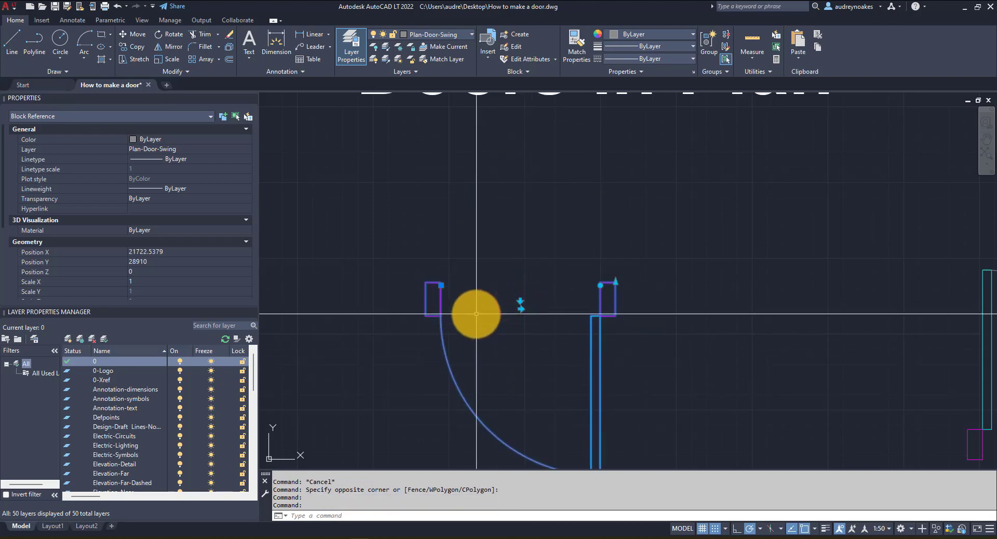
{"action": "left_click", "coordinate": [520, 301]}
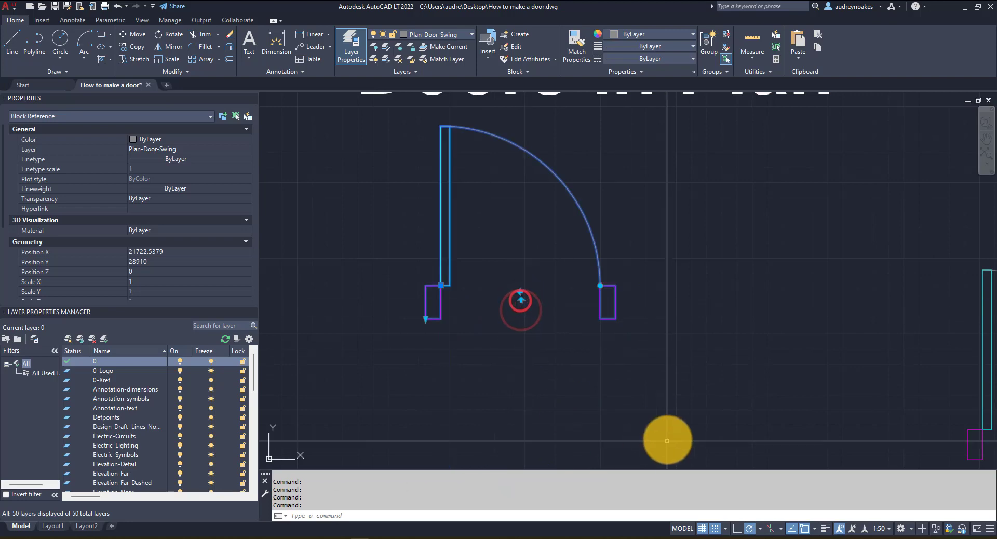
{"action": "scroll", "coordinate": [567, 324], "scroll_direction": "down", "scroll_amount": 4}
Step: Zoom out, pan back and zoom in on the three Door-900-Single Panel copies
{"action": "scroll", "coordinate": [567, 321], "scroll_direction": "up", "scroll_amount": 2}
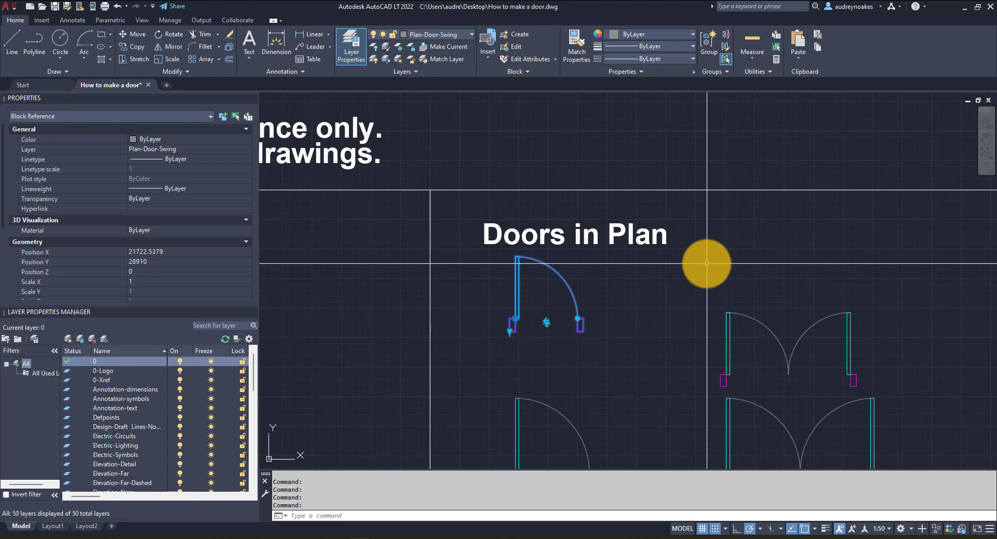
{"action": "scroll", "coordinate": [630, 292], "scroll_direction": "down", "scroll_amount": 5}
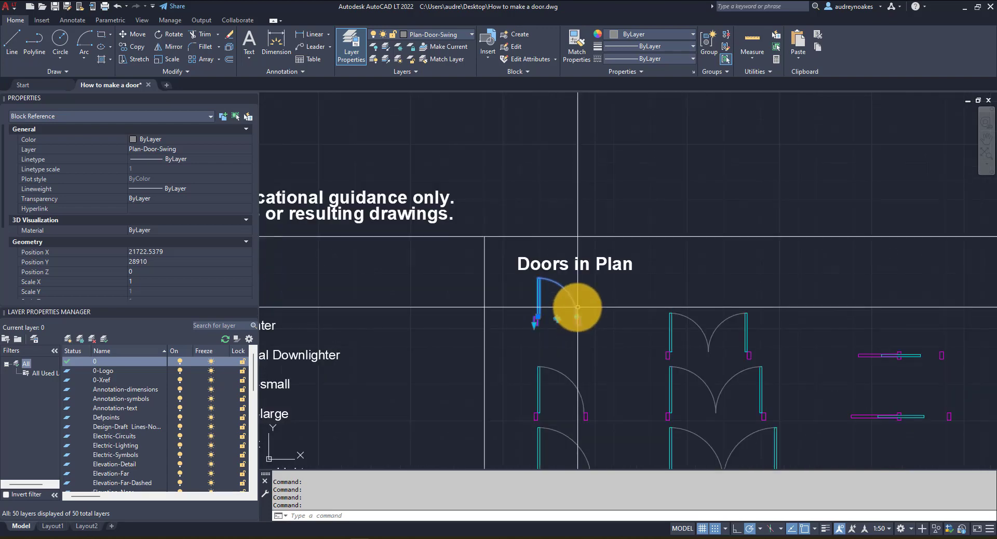
{"action": "scroll", "coordinate": [743, 277], "scroll_direction": "down", "scroll_amount": 2}
{"action": "middle_click_drag", "start_coordinate": [723, 283], "coordinate": [552, 366]}
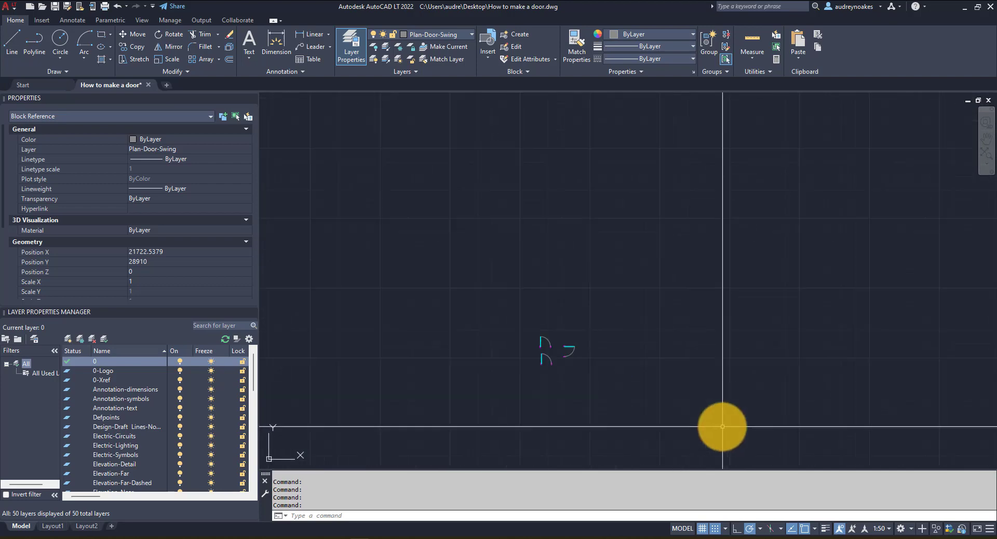
{"action": "scroll", "coordinate": [721, 423], "scroll_direction": "up", "scroll_amount": 3}
{"action": "middle_click_drag", "start_coordinate": [401, 287], "coordinate": [497, 311]}
{"action": "scroll", "coordinate": [482, 292], "scroll_direction": "up", "scroll_amount": 2}
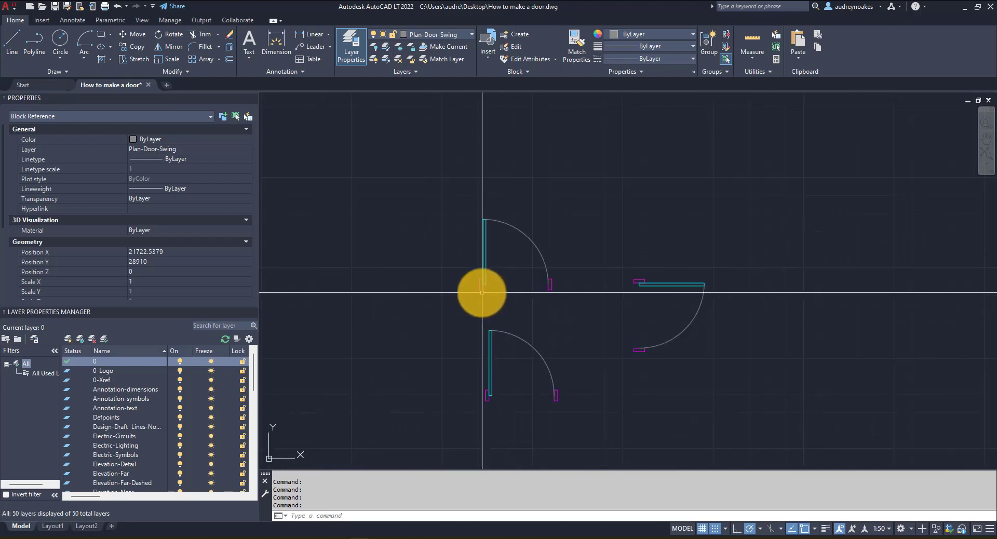
{"action": "scroll", "coordinate": [484, 290], "scroll_direction": "up", "scroll_amount": 2}
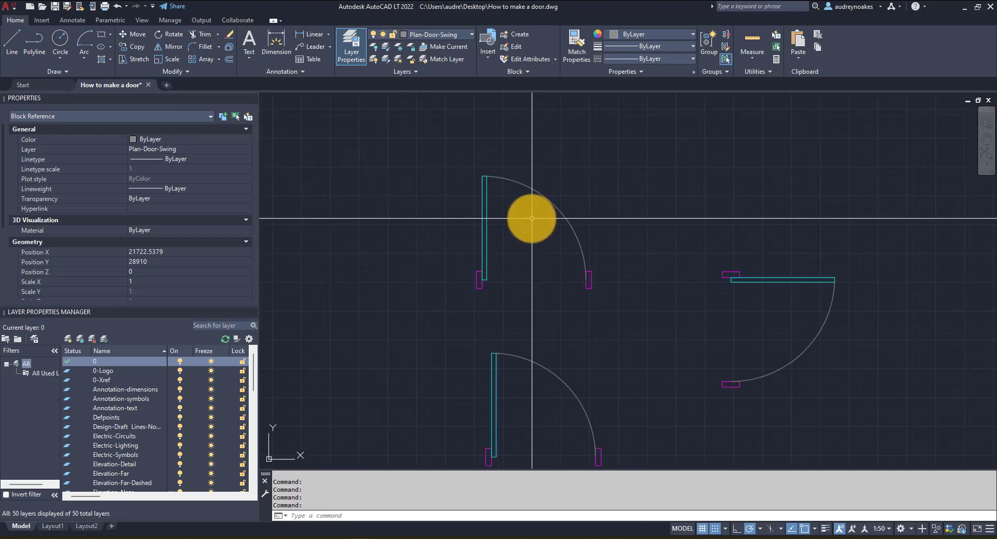